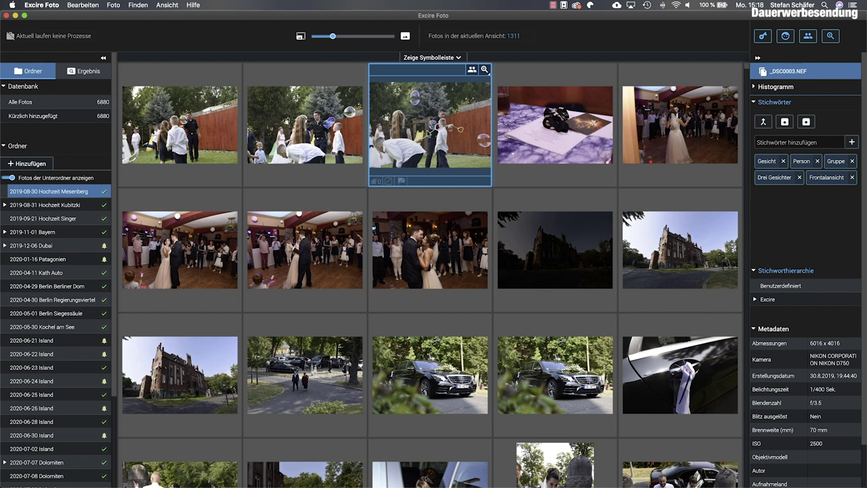
Step: Open the soap-bubbles photo _DSC0003.NEF in single-image view and scroll through its filmstrip
double_click(421, 127)
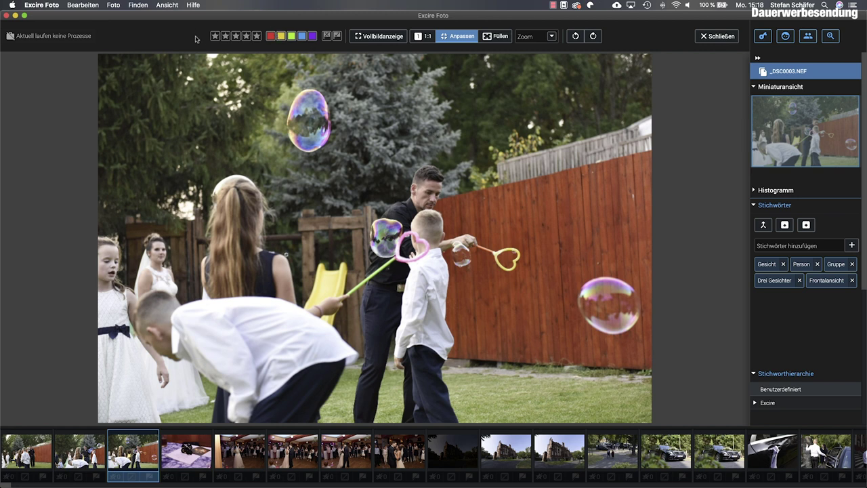
click(255, 37)
scroll(251, 453, right, 1)
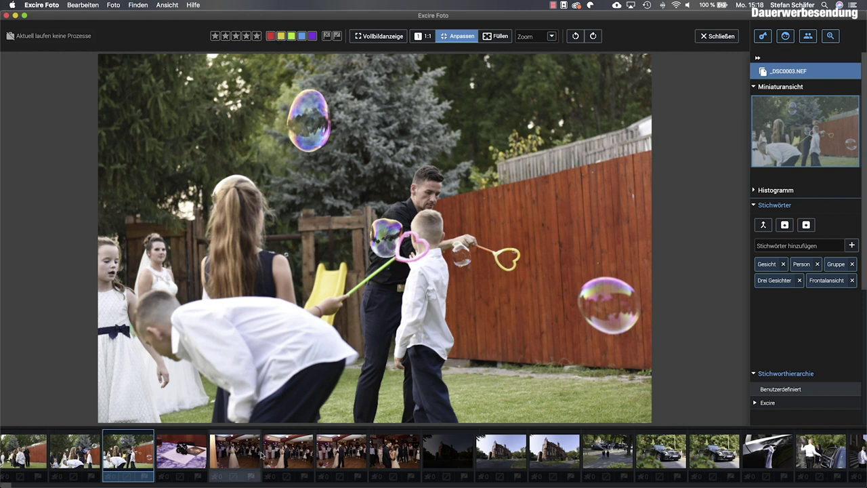
scroll(254, 453, right, 2)
scroll(258, 453, right, 2)
scroll(263, 454, right, 2)
scroll(263, 454, left, 2)
scroll(263, 455, left, 2)
scroll(262, 454, left, 2)
scroll(262, 454, left, 2)
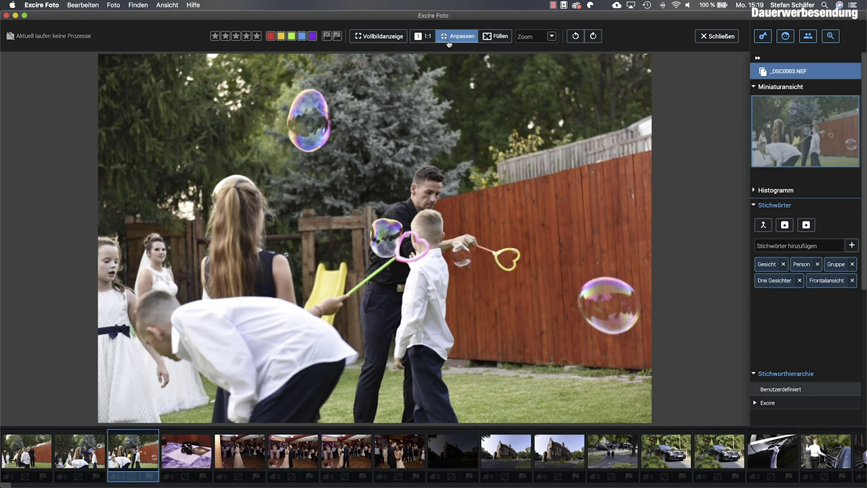
Step: Return to the grid and browse the 2020 Island and Dolomiten folders
click(705, 38)
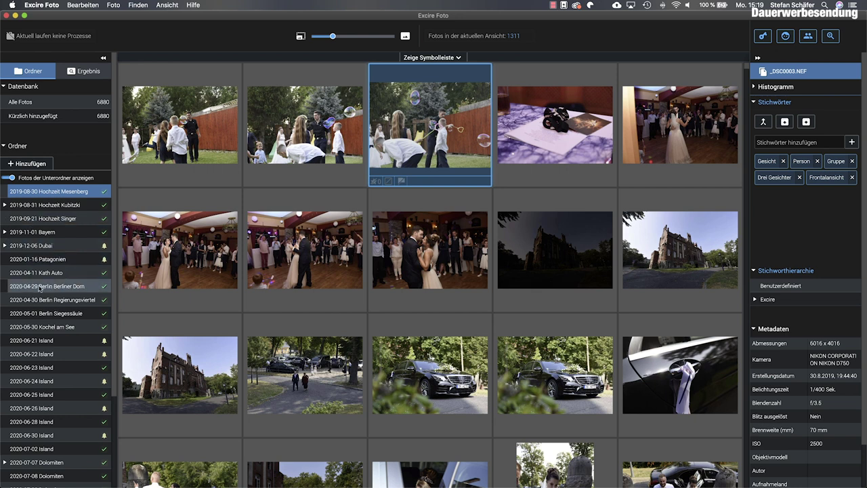
click(57, 352)
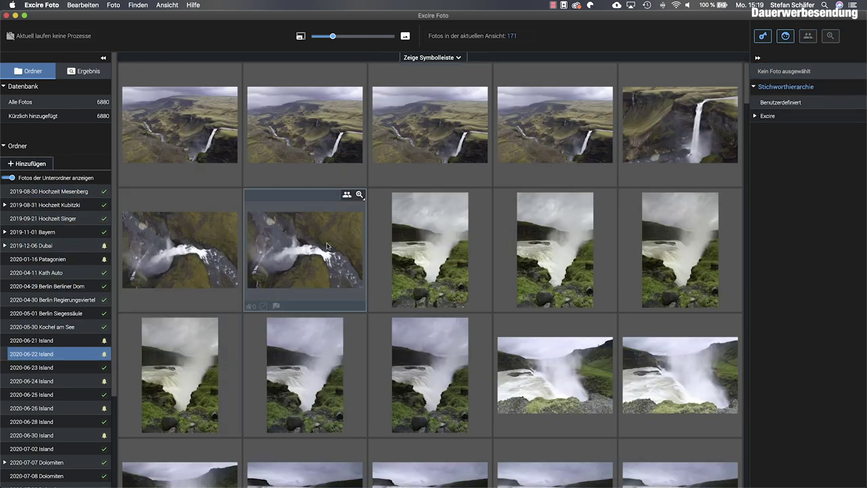
click(52, 420)
scroll(51, 400, down, 3)
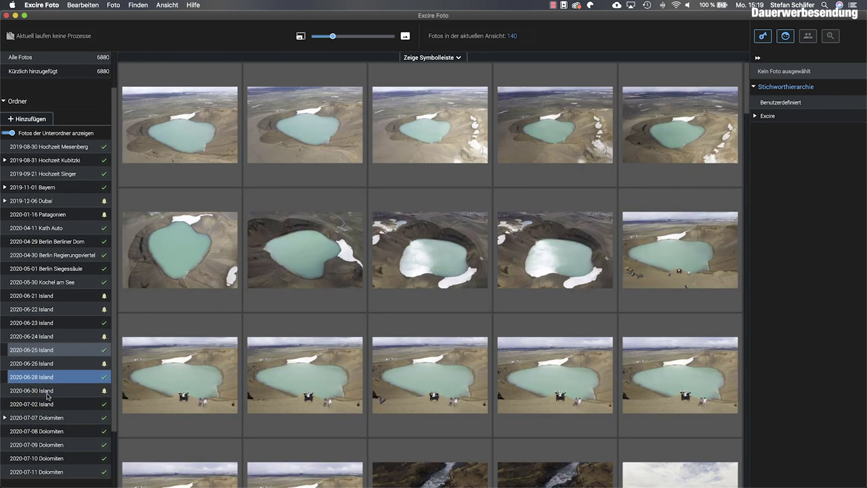
click(51, 429)
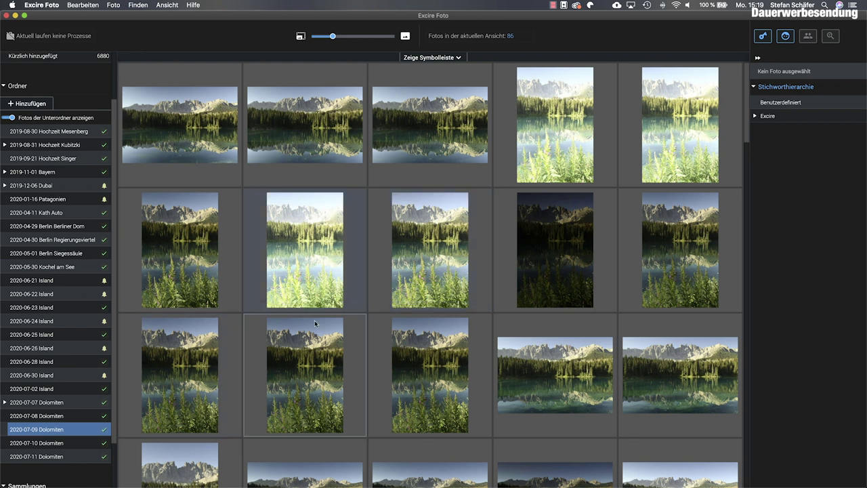
click(33, 416)
scroll(61, 298, up, 3)
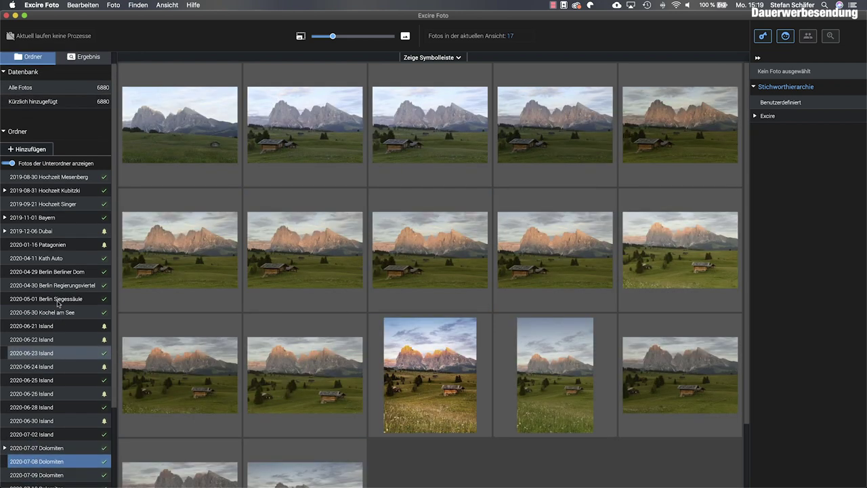
click(59, 219)
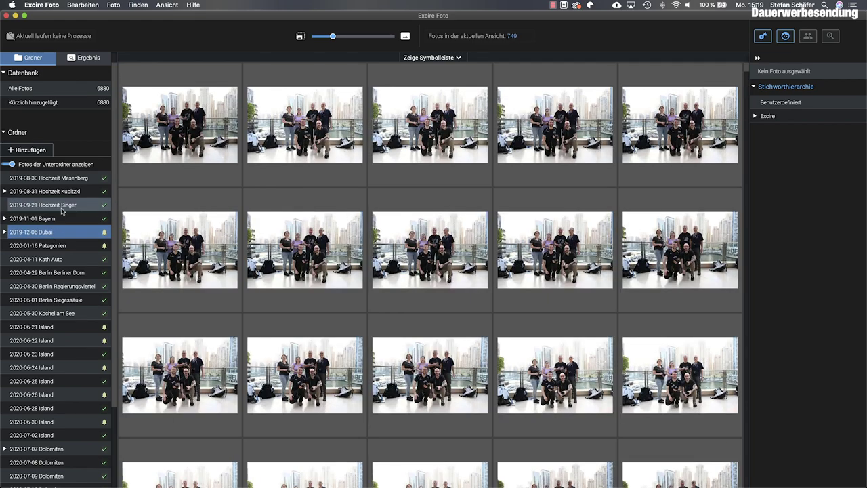
click(45, 191)
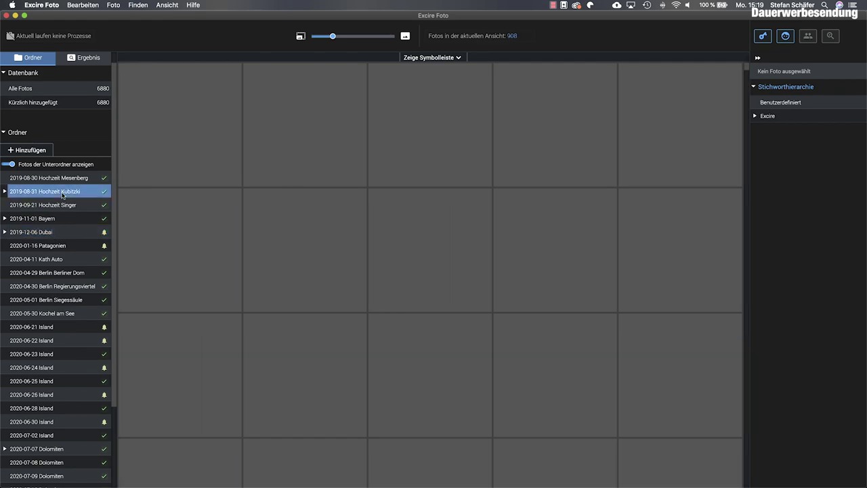
scroll(343, 366, down, 3)
scroll(342, 366, down, 2)
scroll(342, 366, up, 2)
Step: Select _DSC0007.NEF, the bride embracing a guest, to show its keywords and metadata
scroll(342, 365, up, 3)
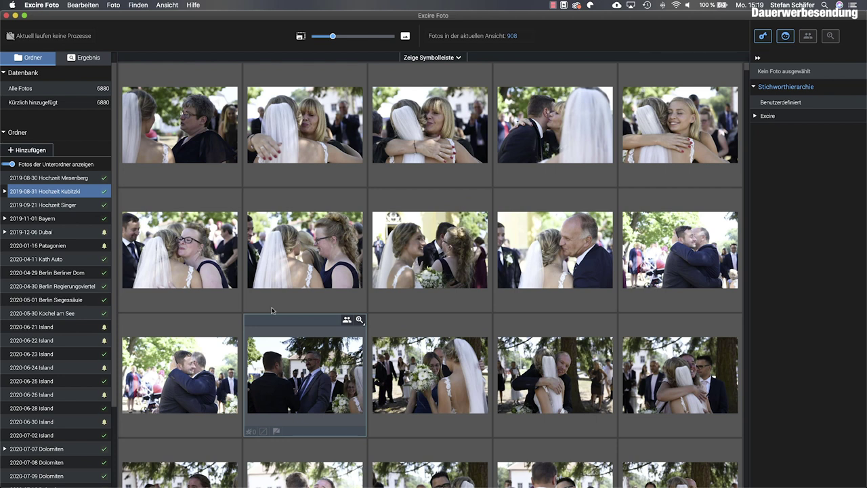
mouse_move(305, 250)
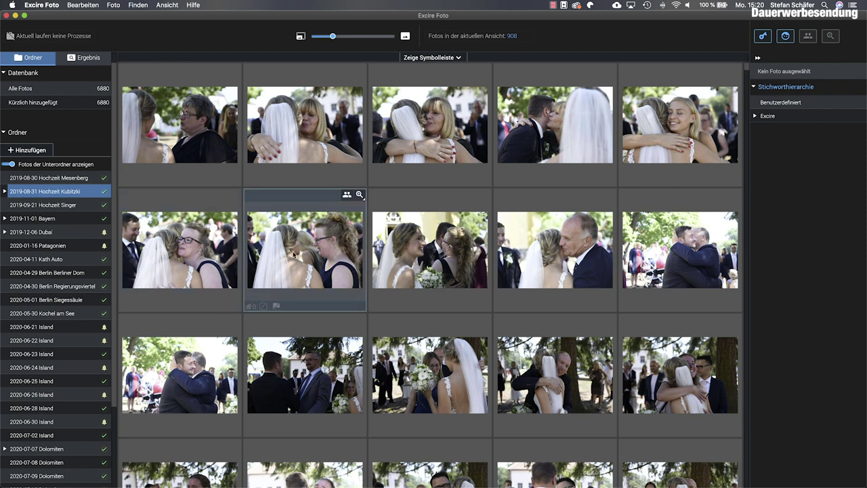
click(328, 257)
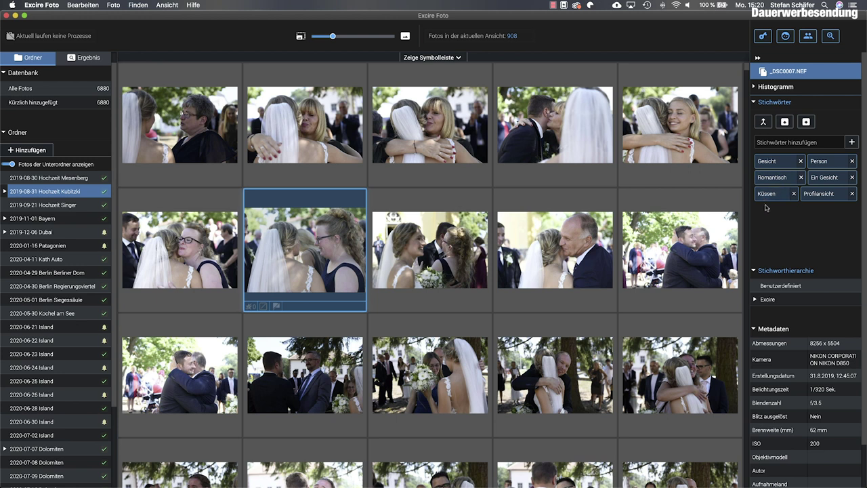
Step: Open _DSC0011.NEF, two men embracing, in single view and scroll through the filmstrip
double_click(321, 266)
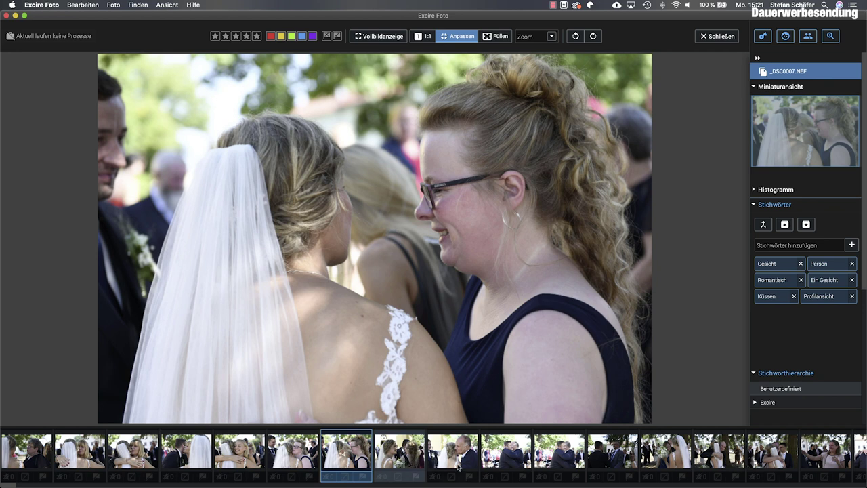
click(568, 457)
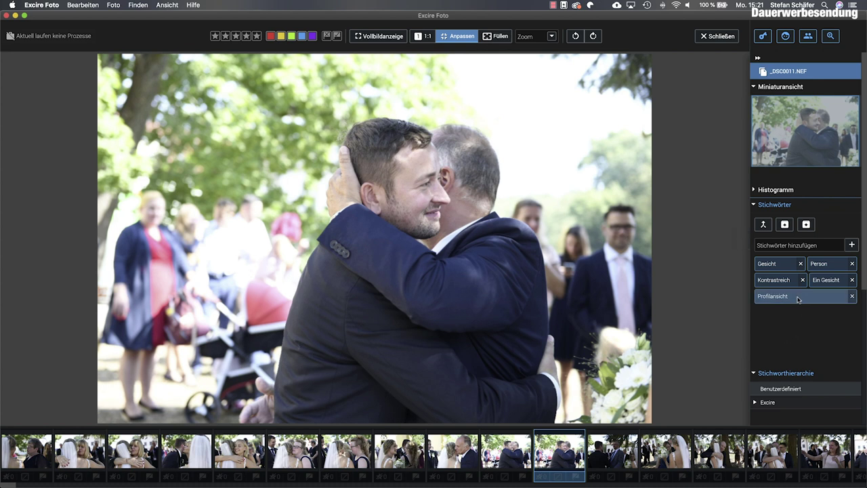
scroll(257, 455, right, 5)
scroll(203, 456, right, 5)
scroll(141, 452, right, 5)
scroll(276, 459, right, 5)
scroll(276, 458, right, 5)
scroll(276, 458, right, 5)
scroll(276, 458, right, 3)
Step: Show the church-door group portrait _DSC0107.NEF and review its keywords like Hochzeit and Gruppe
click(262, 460)
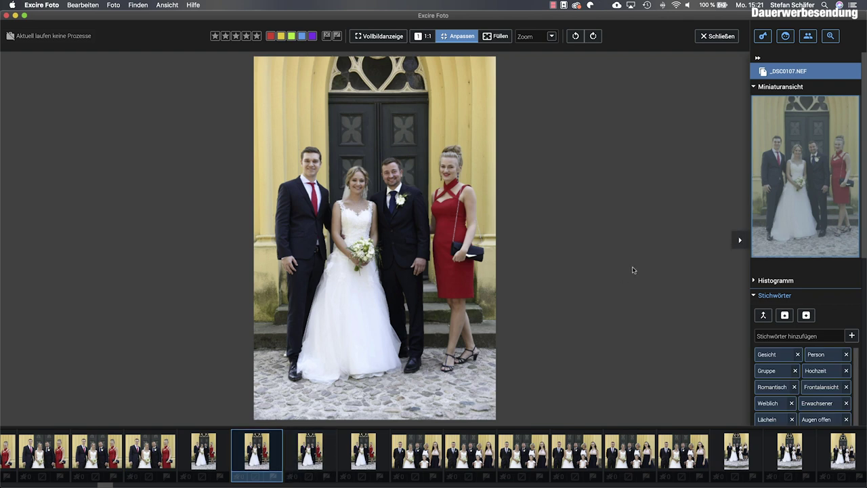
scroll(773, 329, down, 2)
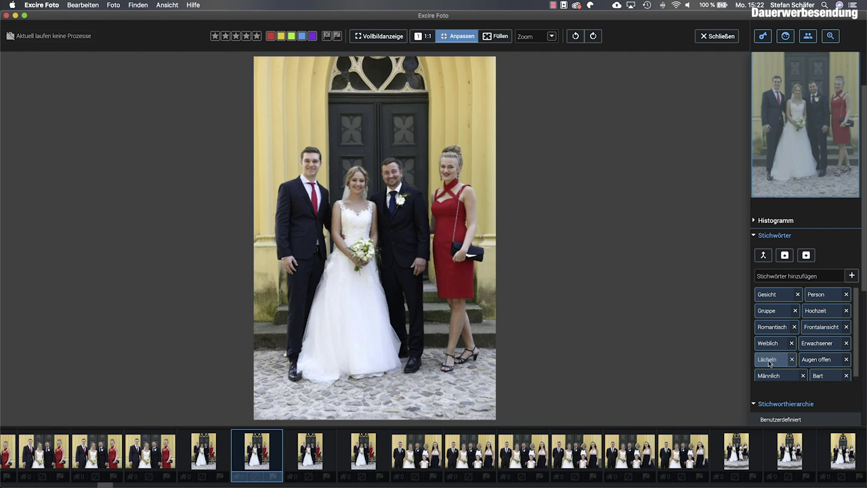
scroll(771, 369, down, 1)
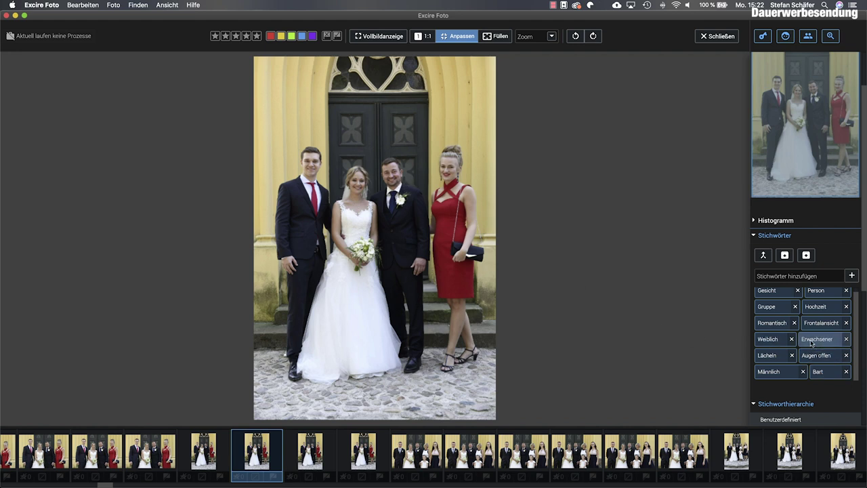
scroll(799, 326, up, 1)
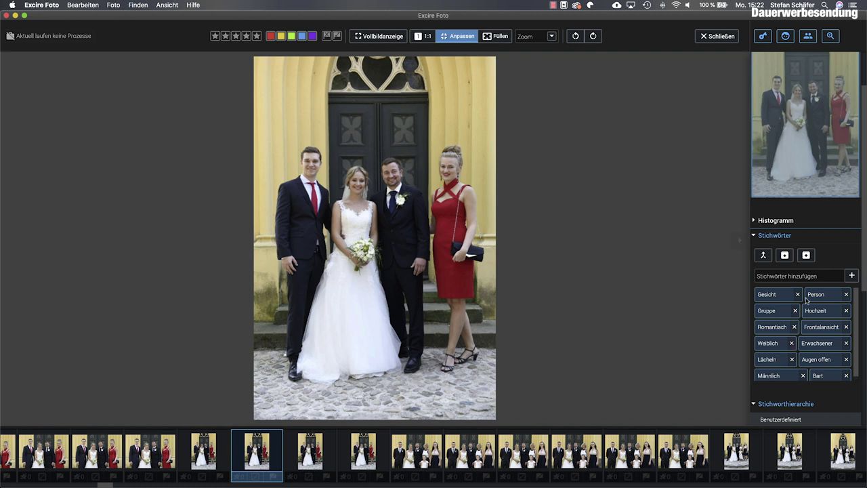
Step: Add the keyword Brautpaar to the church-door group photo
click(789, 275)
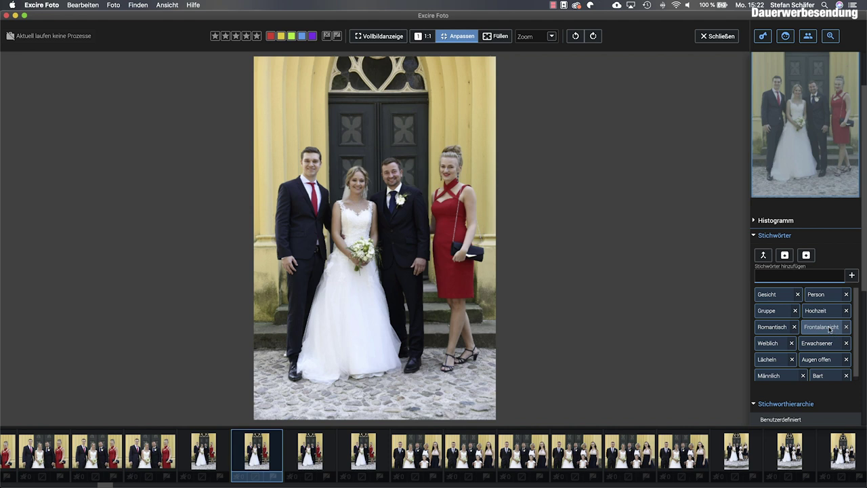
scroll(830, 330, down, 1)
scroll(821, 333, up, 1)
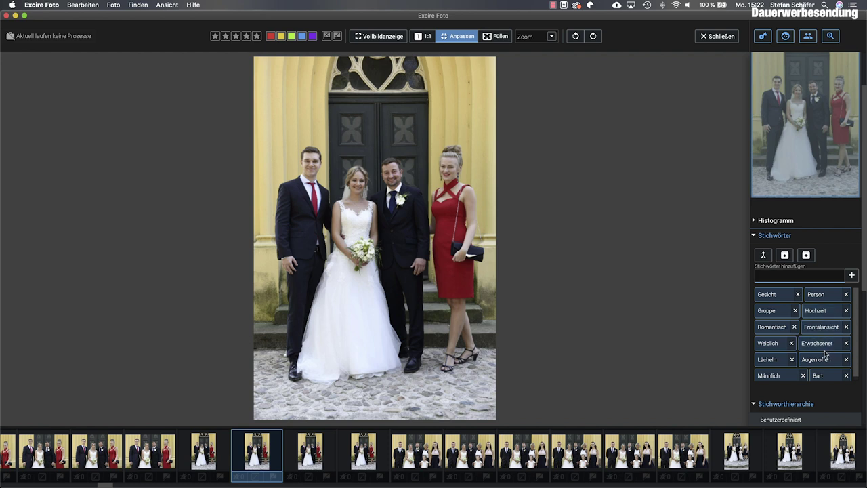
scroll(824, 353, down, 1)
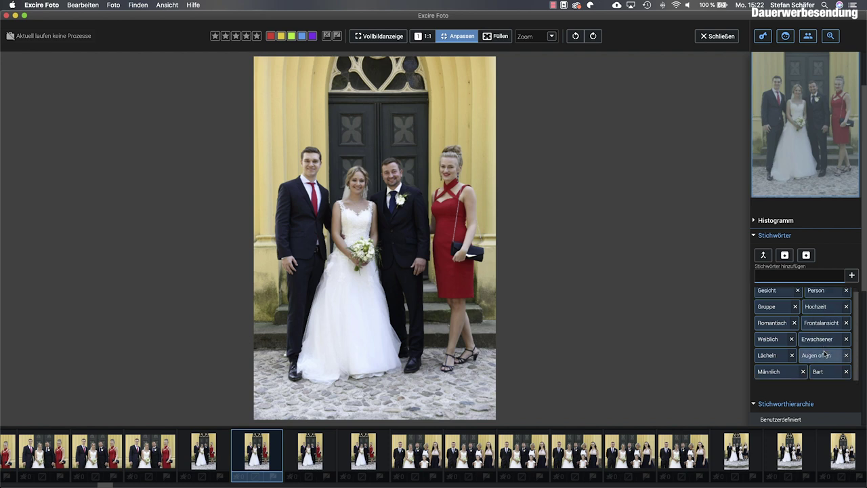
text(Brautpaar)
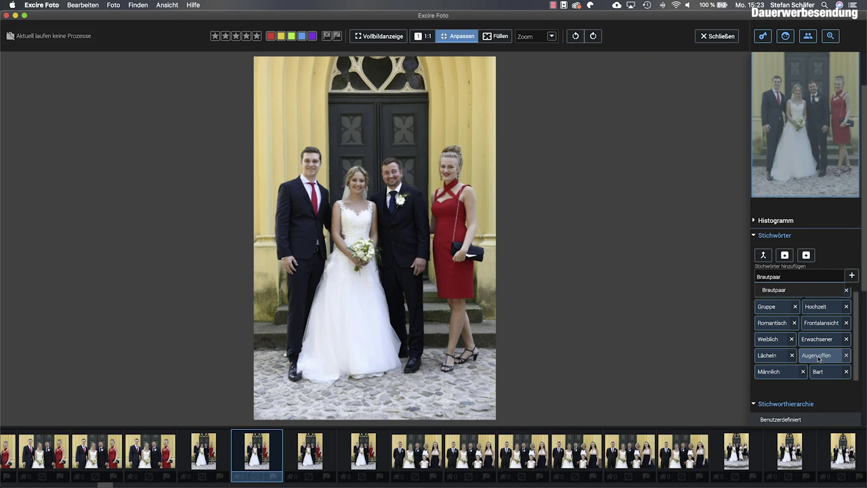
click(781, 290)
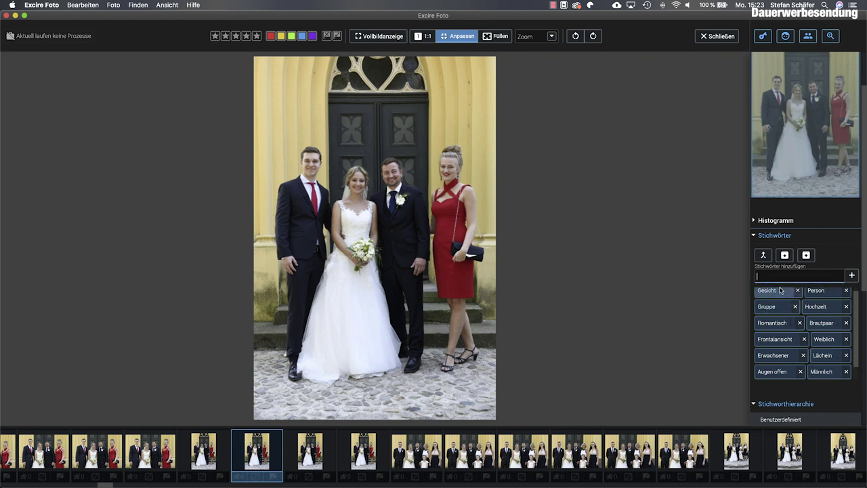
Step: Remove the Person keyword from the church-door group photo
scroll(803, 338, down, 1)
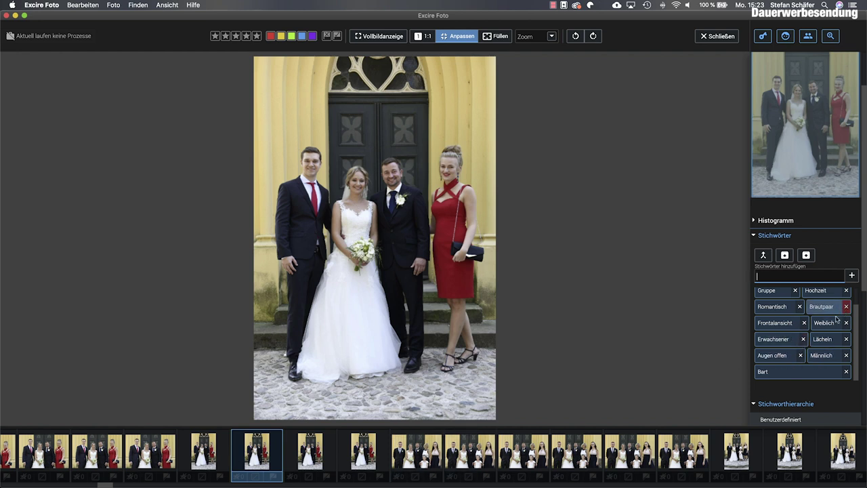
scroll(805, 330, up, 2)
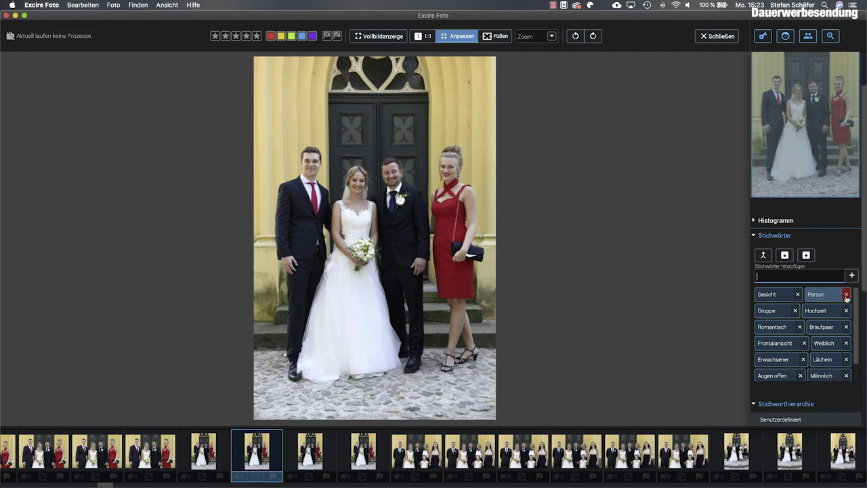
click(846, 295)
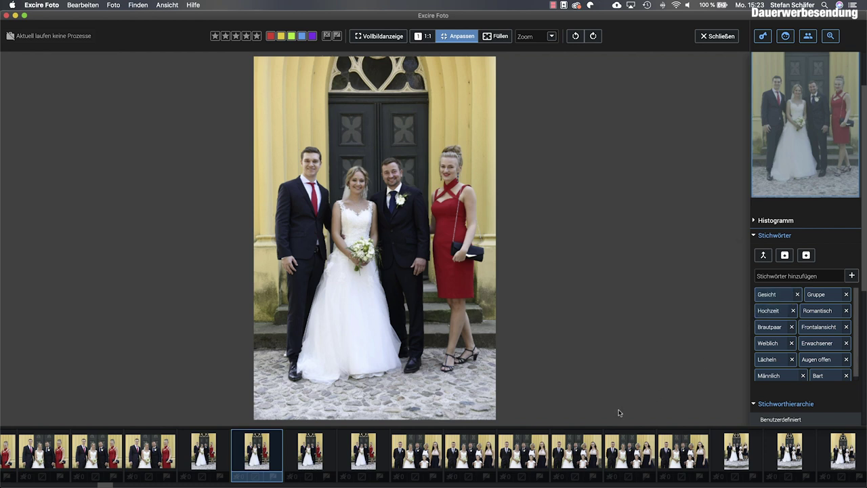
Step: Open the five-person group photo, then the bouquet-and-rings close-up from the filmstrip
click(615, 458)
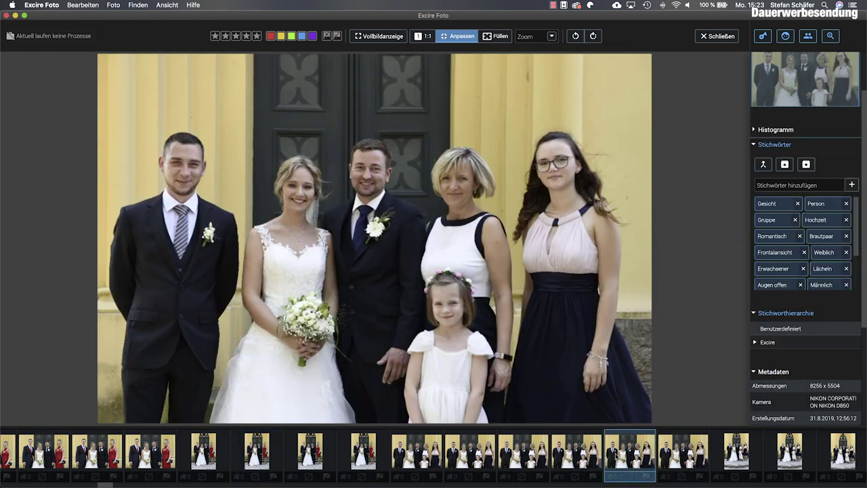
scroll(416, 454, right, 5)
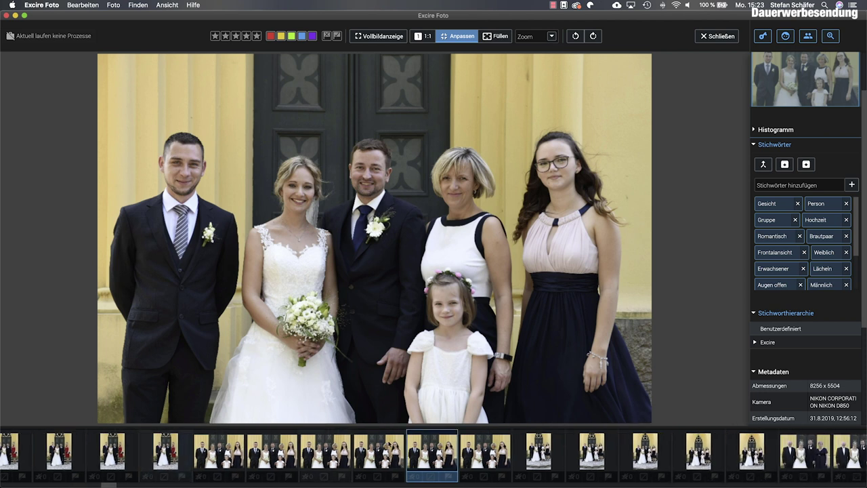
scroll(389, 447, right, 3)
scroll(390, 448, right, 3)
scroll(389, 447, right, 3)
scroll(390, 447, right, 3)
scroll(389, 447, right, 3)
scroll(390, 448, right, 3)
scroll(389, 448, right, 3)
scroll(389, 448, right, 3)
scroll(390, 447, right, 3)
scroll(389, 447, right, 3)
scroll(390, 447, right, 3)
scroll(390, 448, right, 3)
scroll(390, 447, right, 3)
scroll(389, 448, left, 5)
scroll(390, 451, left, 5)
scroll(390, 454, left, 5)
click(391, 455)
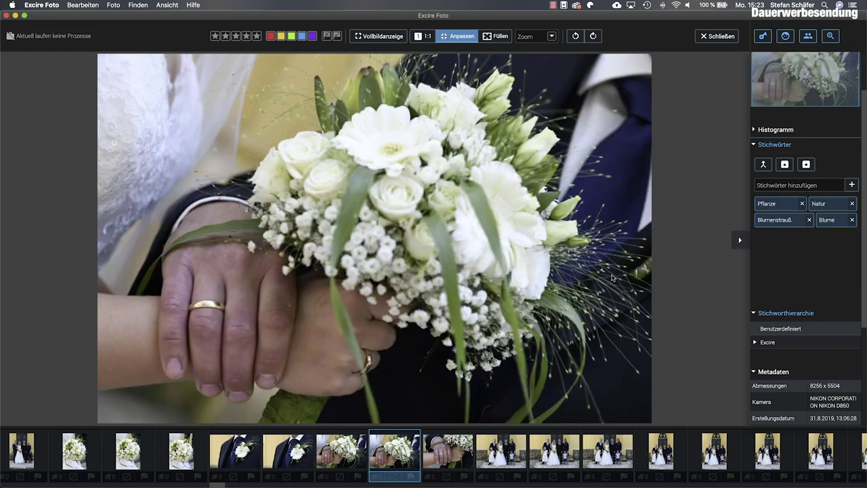
Step: Tag the bouquet close-up with Weiß and Ringe, then return to the 117-photo grid
click(790, 244)
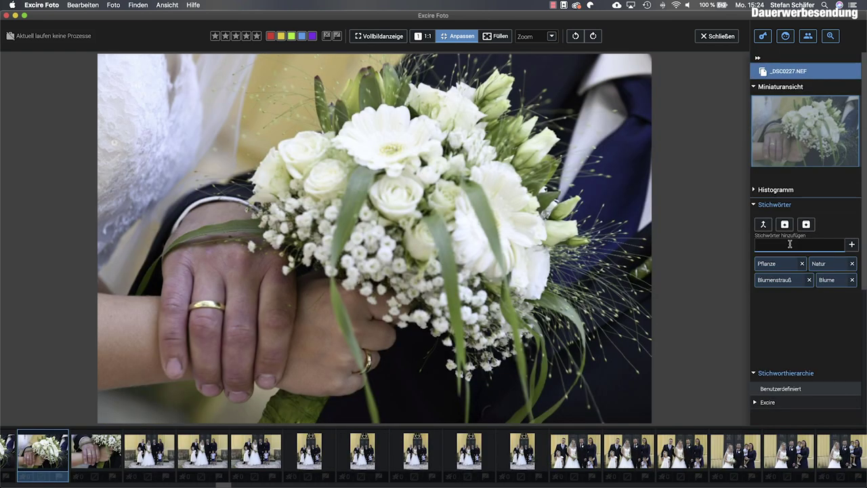
text(Weiß)
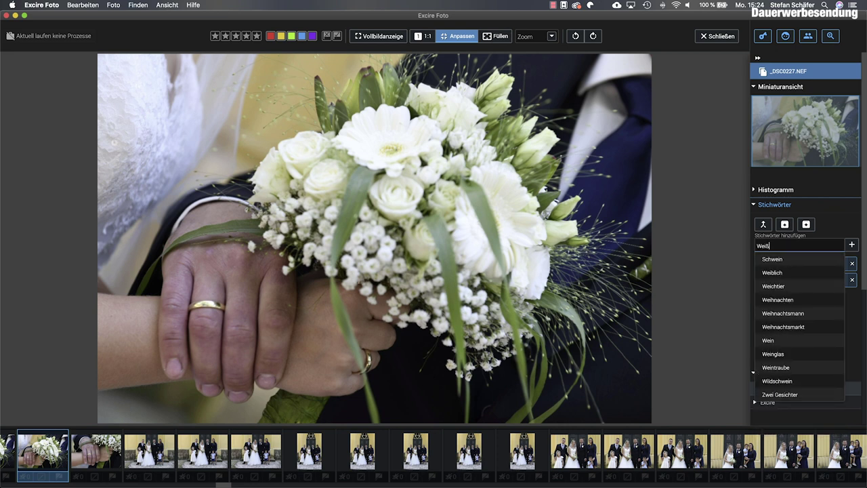
key(Return)
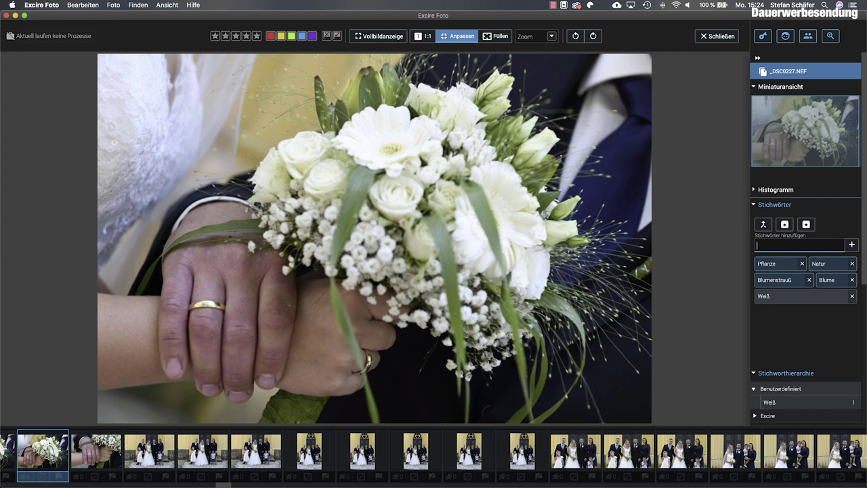
text(Ring)
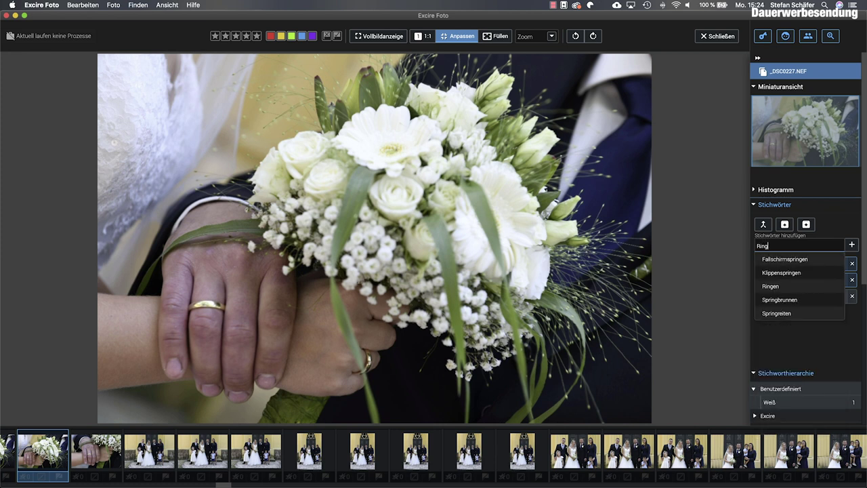
text(e)
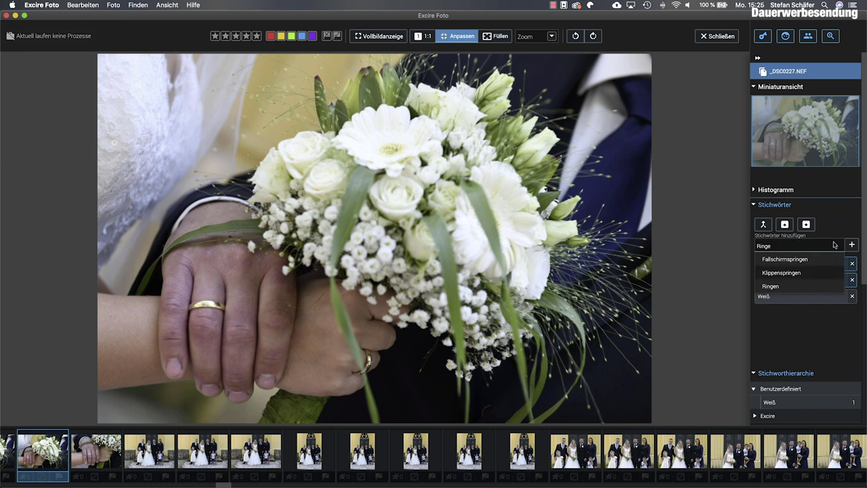
key(Return)
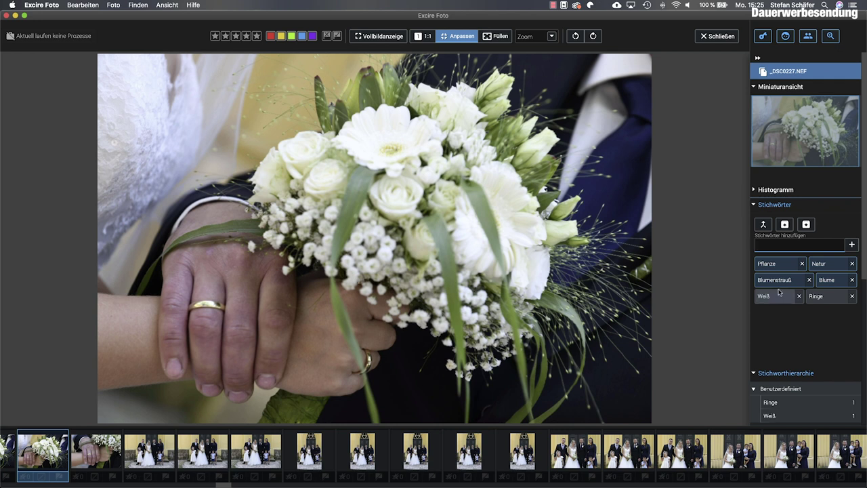
click(776, 280)
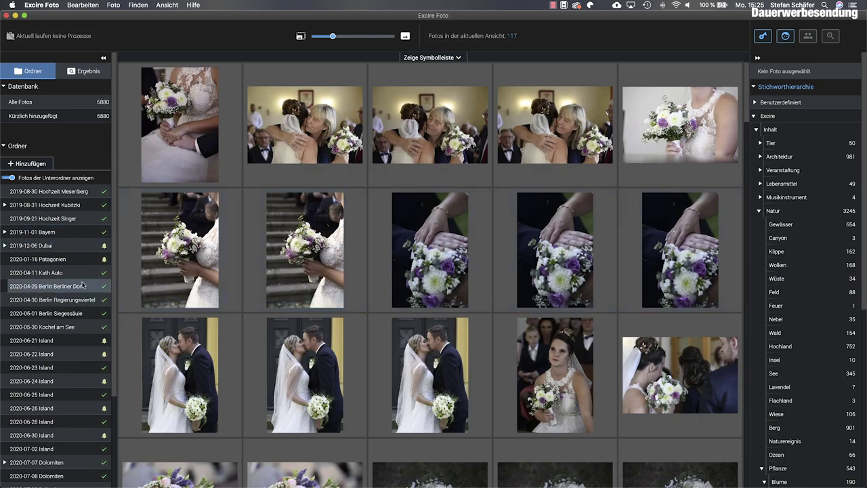
mouse_move(305, 124)
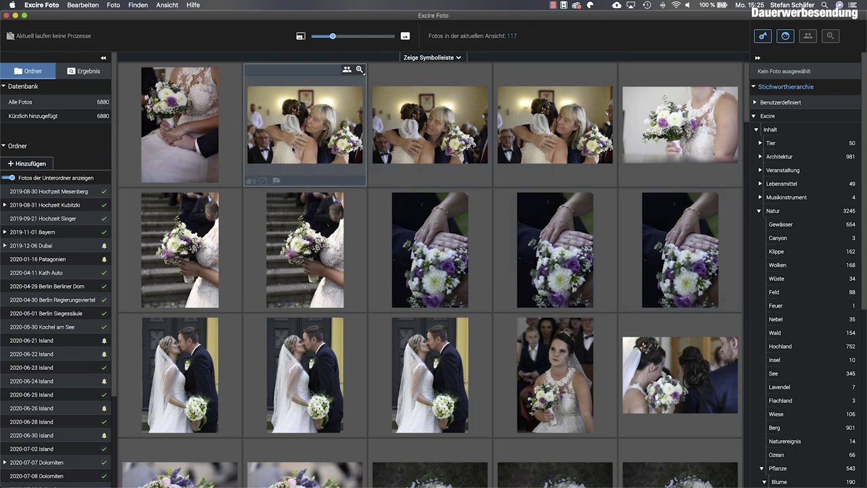
scroll(633, 290, down, 2)
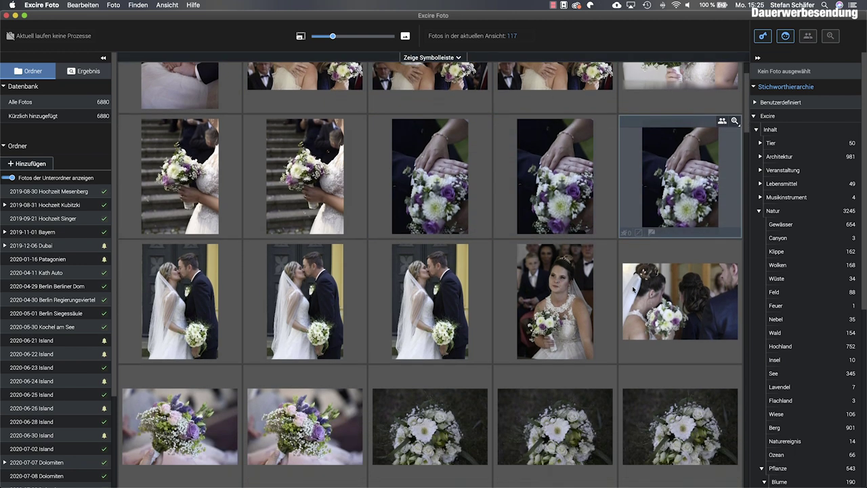
scroll(633, 290, down, 2)
scroll(633, 290, down, 2)
scroll(633, 290, down, 3)
scroll(633, 290, down, 3)
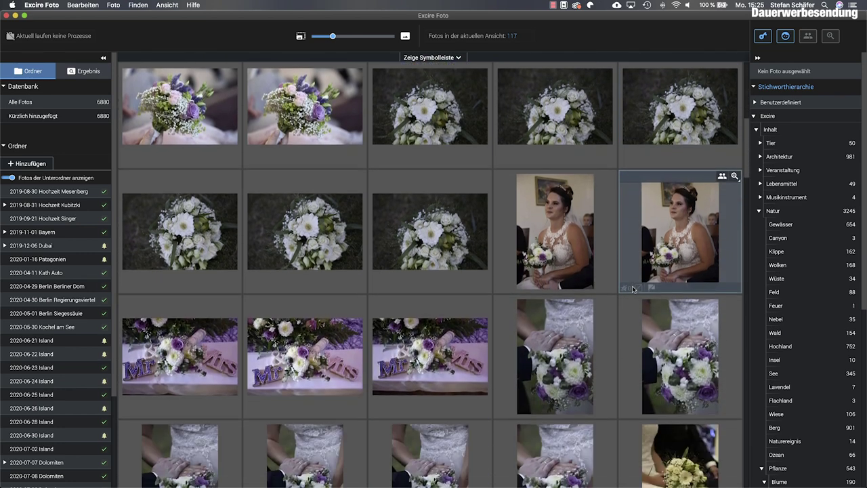
scroll(633, 290, down, 2)
scroll(633, 290, down, 1)
scroll(633, 290, down, 2)
scroll(633, 290, down, 4)
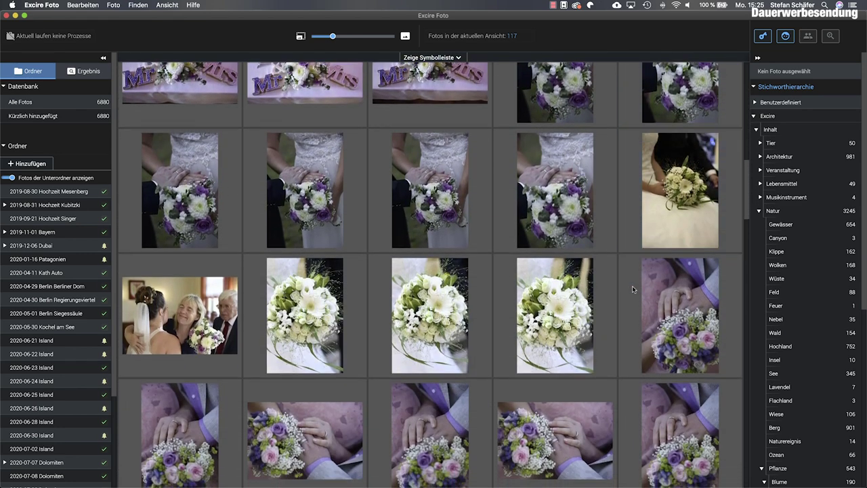
scroll(633, 290, down, 6)
scroll(633, 290, down, 3)
scroll(633, 290, down, 1)
scroll(632, 290, down, 4)
scroll(632, 290, down, 4)
scroll(632, 290, down, 3)
scroll(633, 290, down, 4)
scroll(633, 290, down, 3)
scroll(633, 290, down, 1)
scroll(633, 290, down, 4)
scroll(633, 290, down, 3)
scroll(633, 290, down, 3)
scroll(632, 288, down, 1)
scroll(632, 288, down, 2)
scroll(632, 288, down, 4)
scroll(632, 288, down, 2)
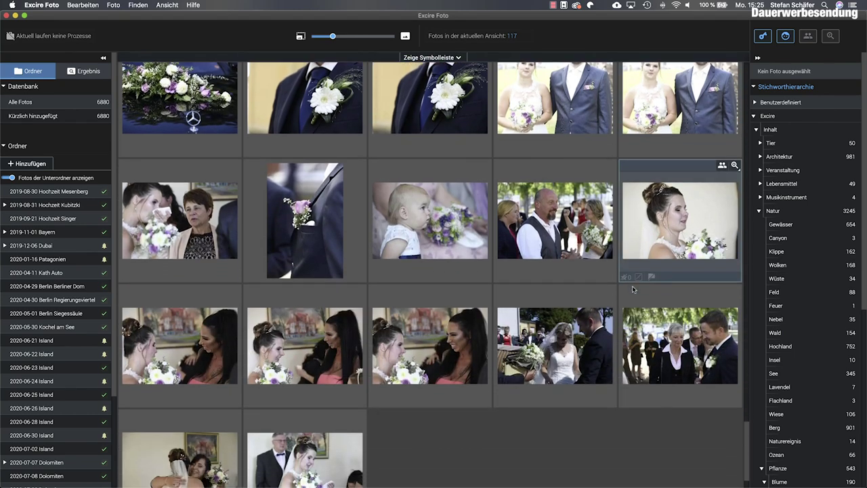
scroll(632, 288, down, 2)
scroll(633, 290, up, 1)
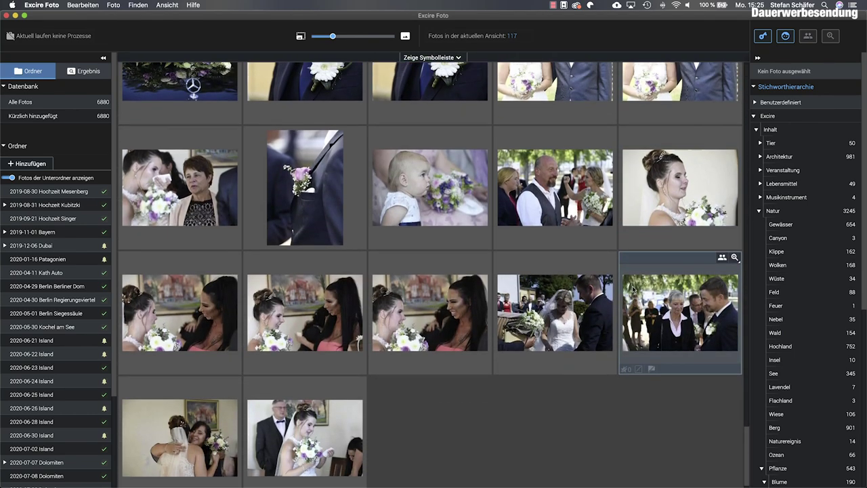
scroll(633, 290, up, 2)
scroll(633, 291, up, 5)
scroll(633, 290, up, 3)
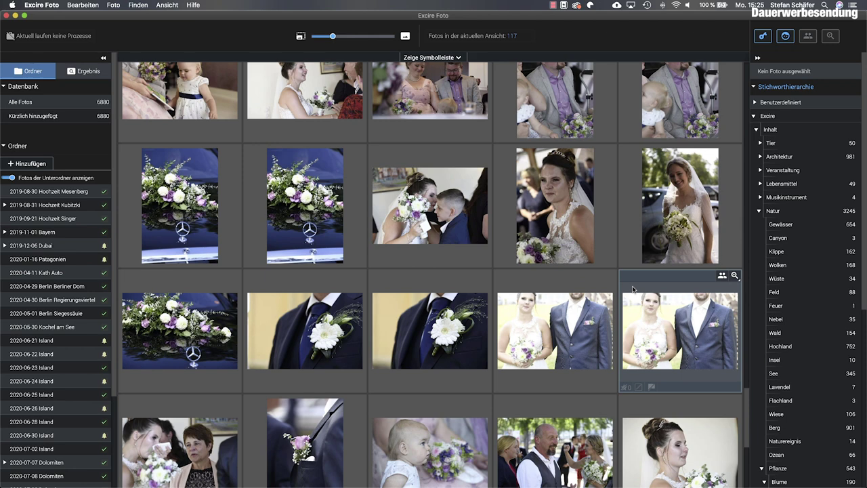
scroll(633, 290, up, 2)
scroll(633, 290, up, 5)
scroll(633, 290, up, 3)
scroll(633, 290, up, 4)
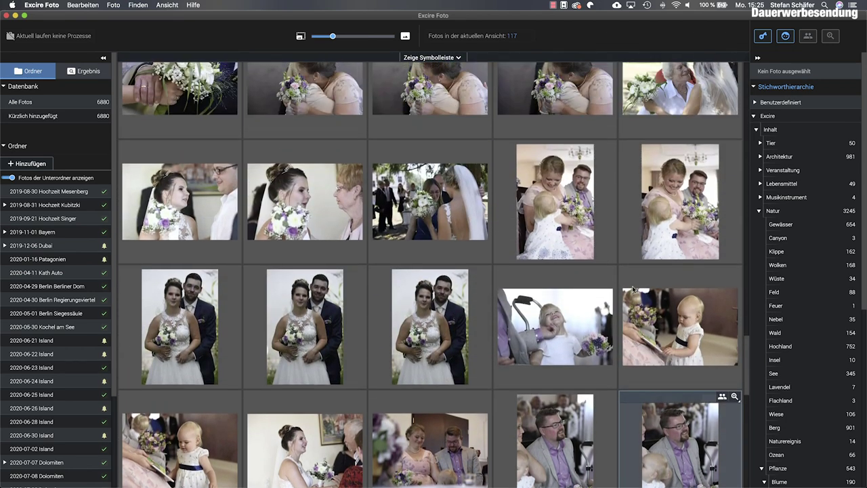
scroll(633, 289, down, 2)
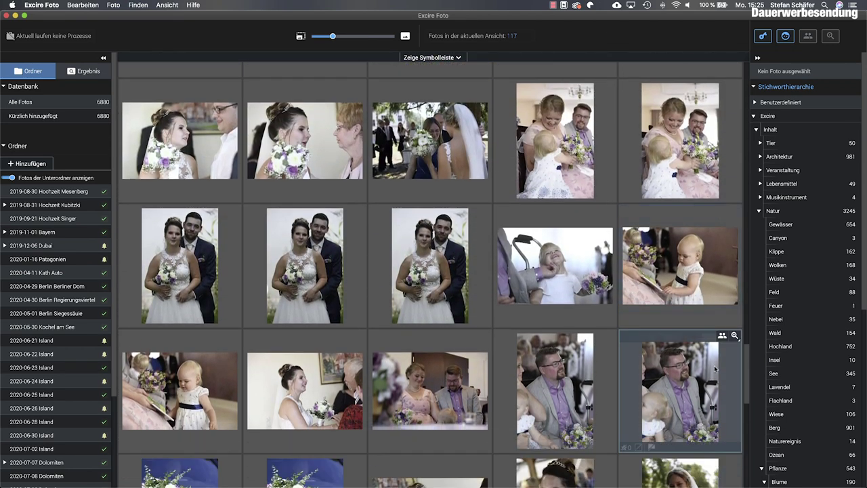
click(755, 117)
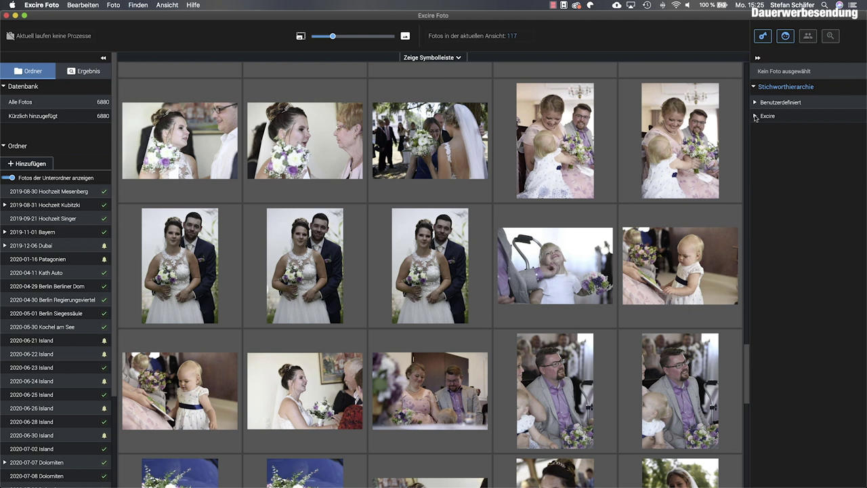
click(756, 117)
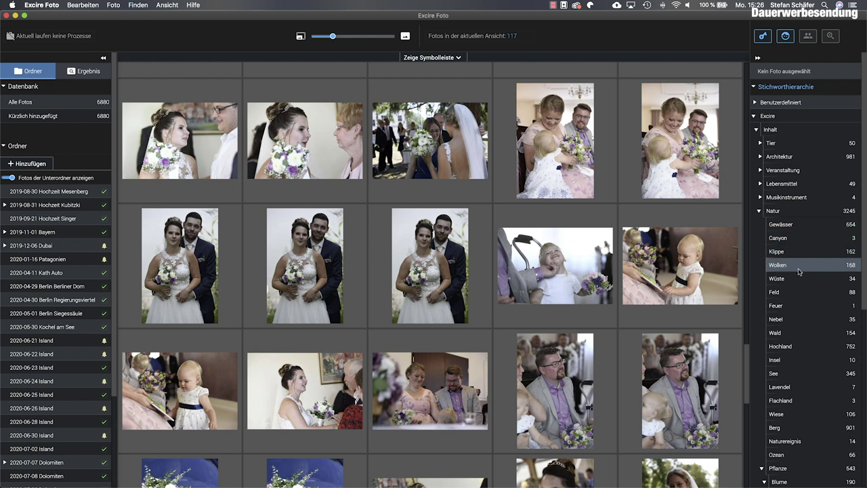
Step: Filter by the Natur > Wolken keyword and scroll through the 168 matching photos
click(852, 267)
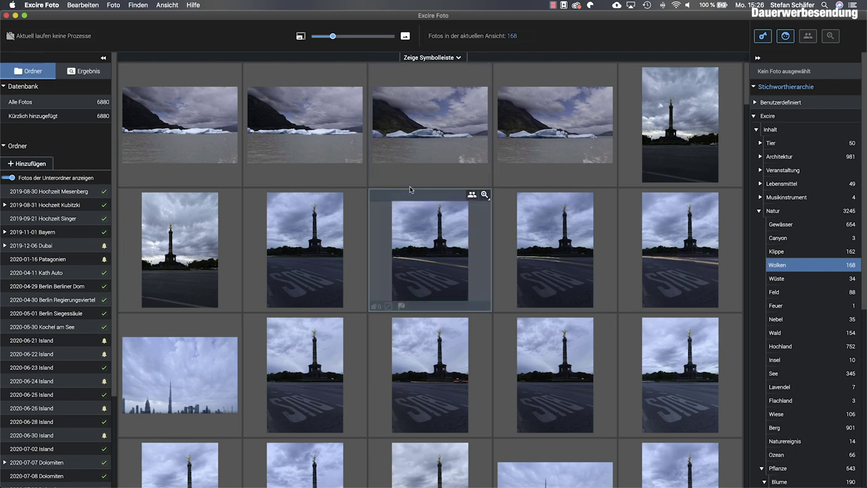
scroll(425, 197, down, 5)
scroll(369, 212, down, 2)
scroll(369, 212, down, 2)
scroll(370, 212, down, 3)
scroll(370, 212, down, 2)
scroll(369, 212, down, 3)
scroll(369, 212, down, 5)
scroll(369, 212, down, 3)
scroll(369, 213, down, 5)
scroll(369, 212, down, 2)
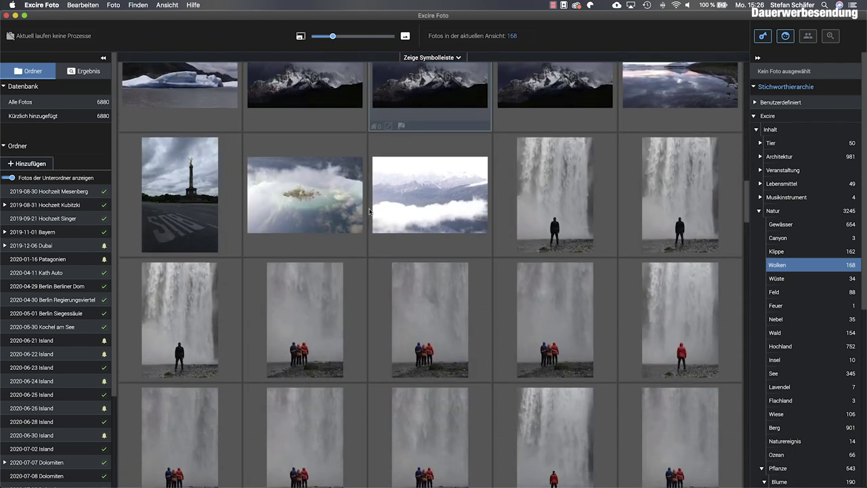
mouse_move(555, 310)
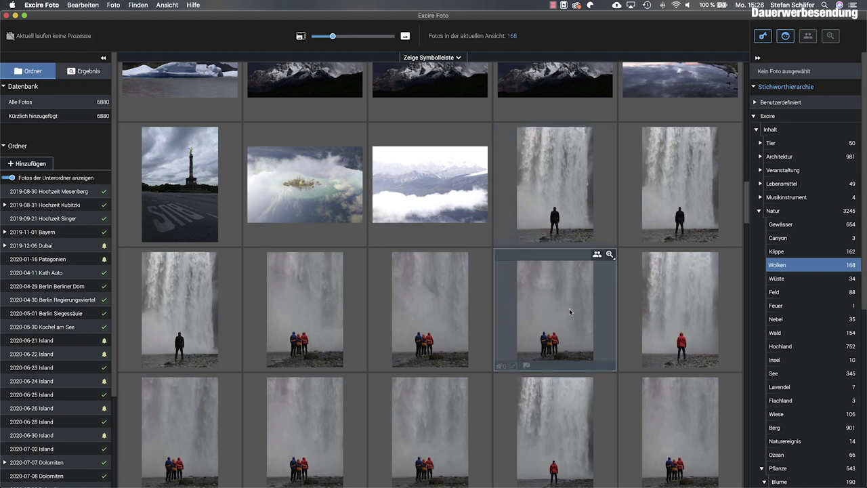
scroll(570, 308, down, 3)
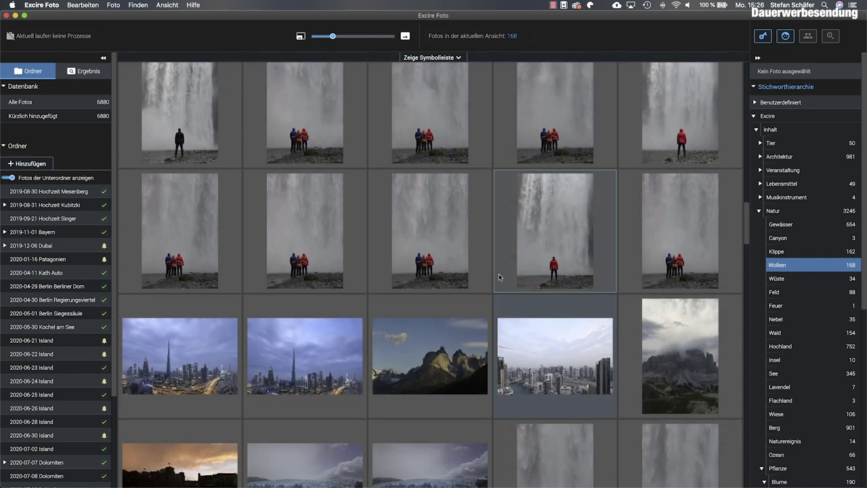
Step: Remove Wolken and Himmel from waterfall photos _8508340.NEF and _8508406.NEF
click(500, 275)
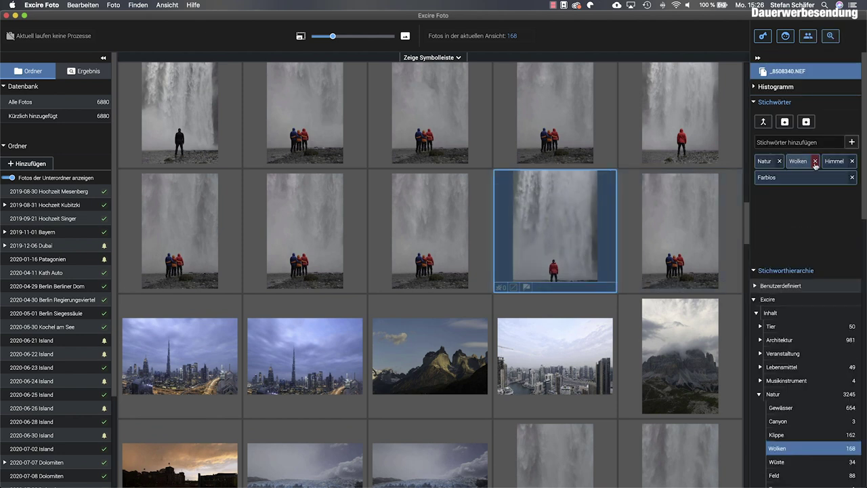
click(816, 161)
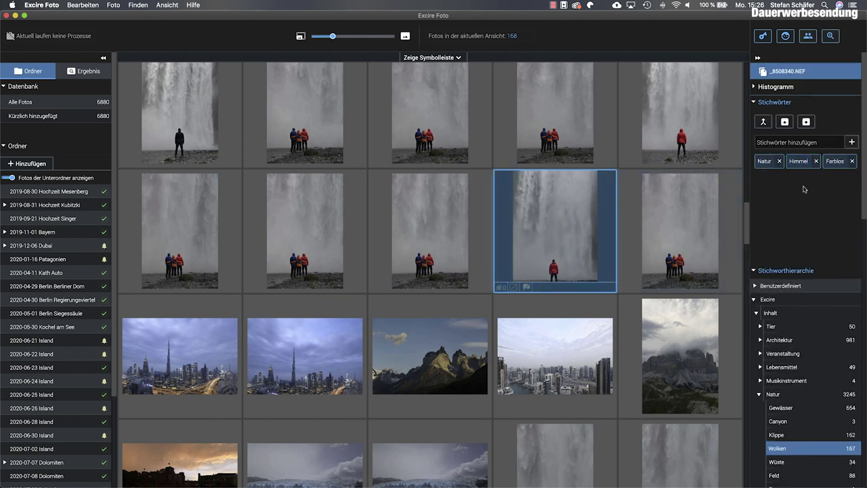
click(816, 161)
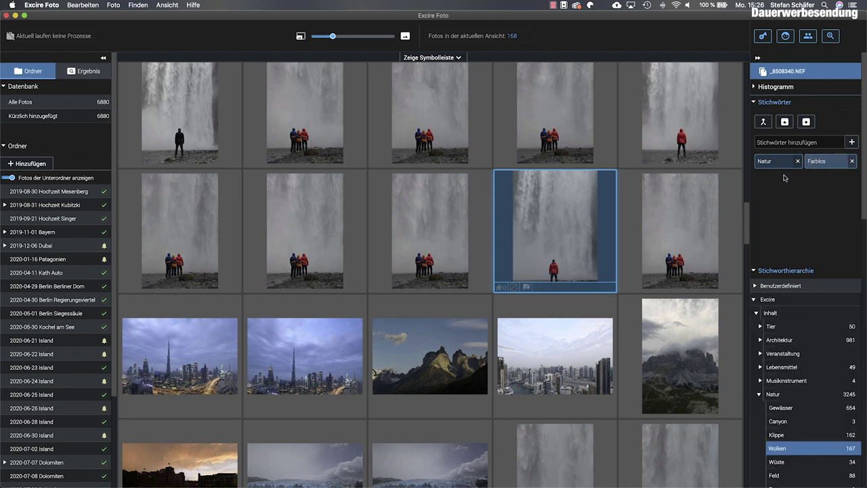
click(411, 236)
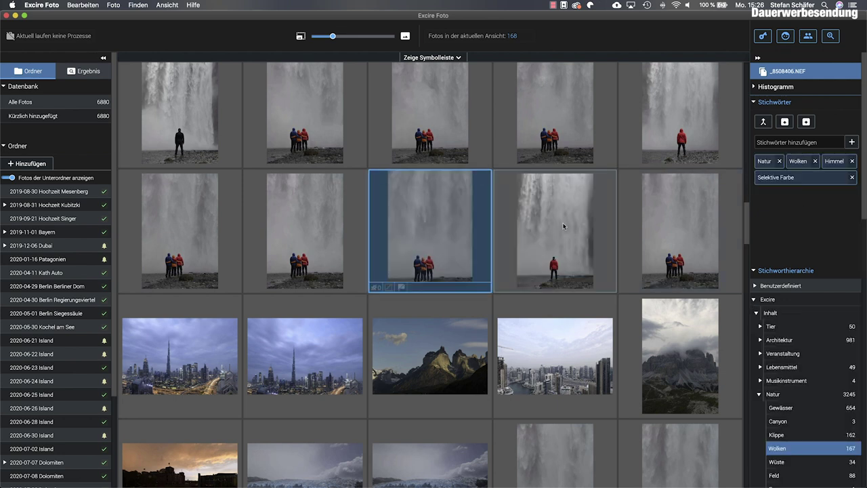
click(815, 162)
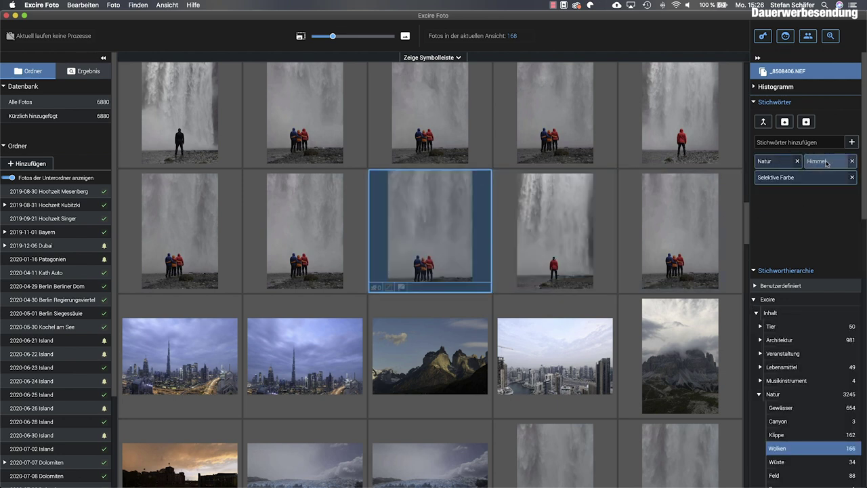
click(853, 162)
Step: Scroll the keyword hierarchy and filter to photos tagged Insel
scroll(441, 345, down, 3)
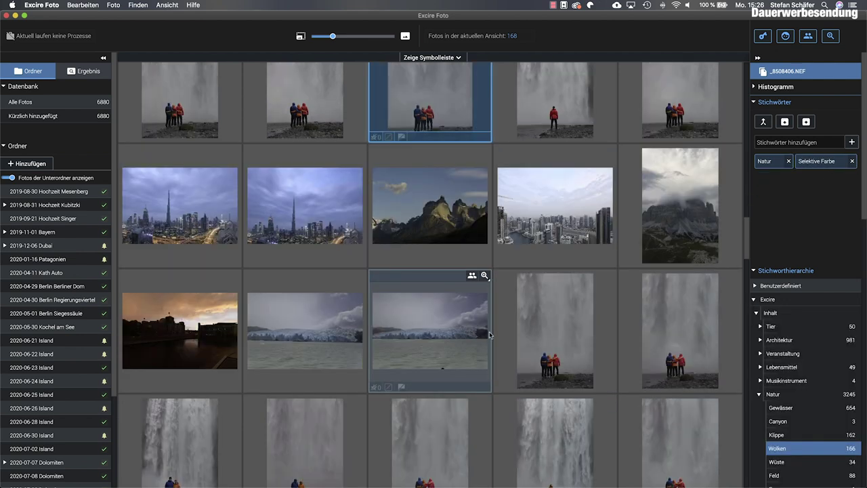
scroll(508, 328, down, 3)
scroll(508, 328, down, 3)
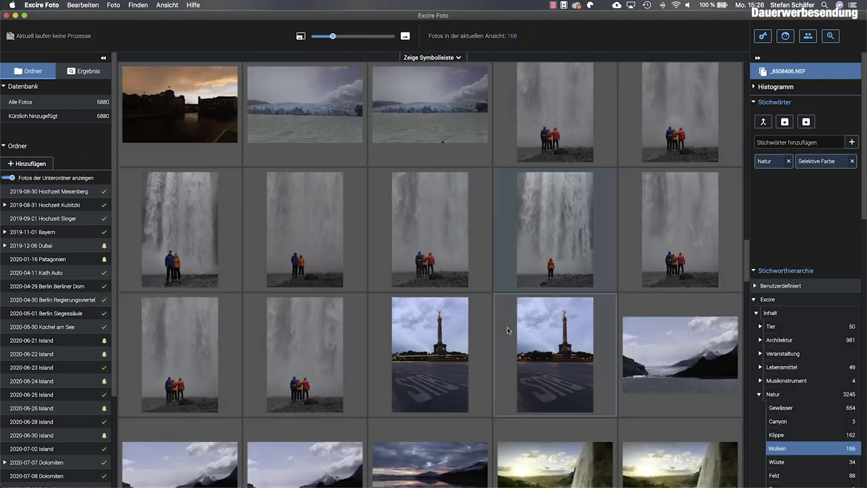
scroll(508, 330, down, 5)
scroll(508, 330, down, 1)
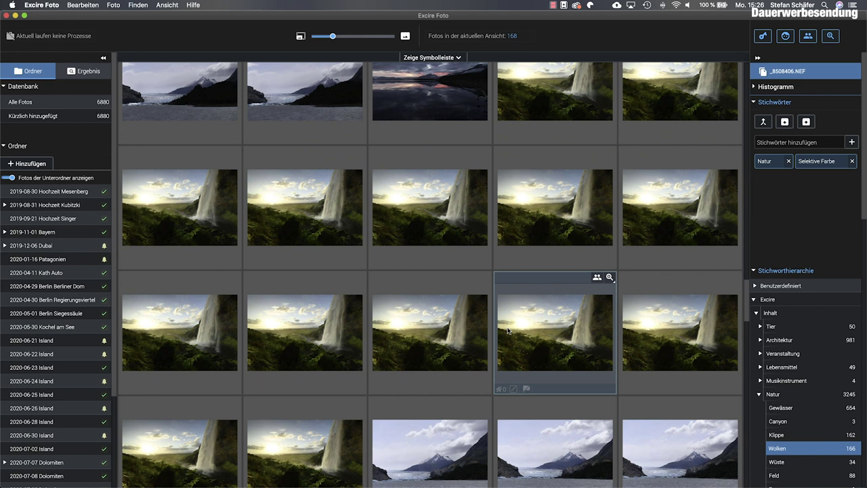
scroll(508, 330, down, 3)
scroll(508, 330, down, 2)
scroll(509, 330, down, 3)
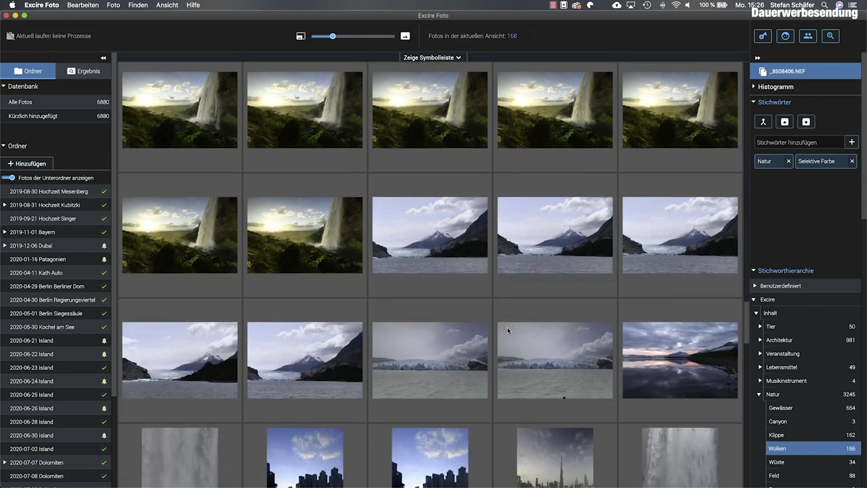
scroll(508, 330, down, 4)
scroll(509, 330, down, 1)
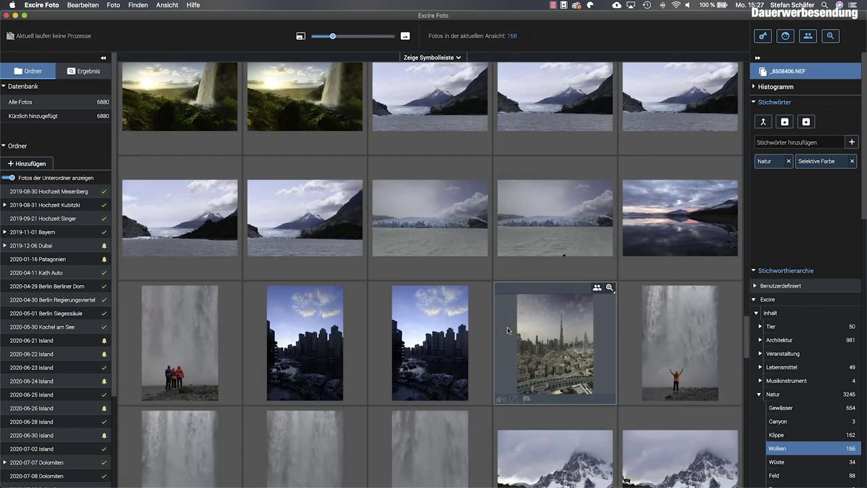
click(779, 360)
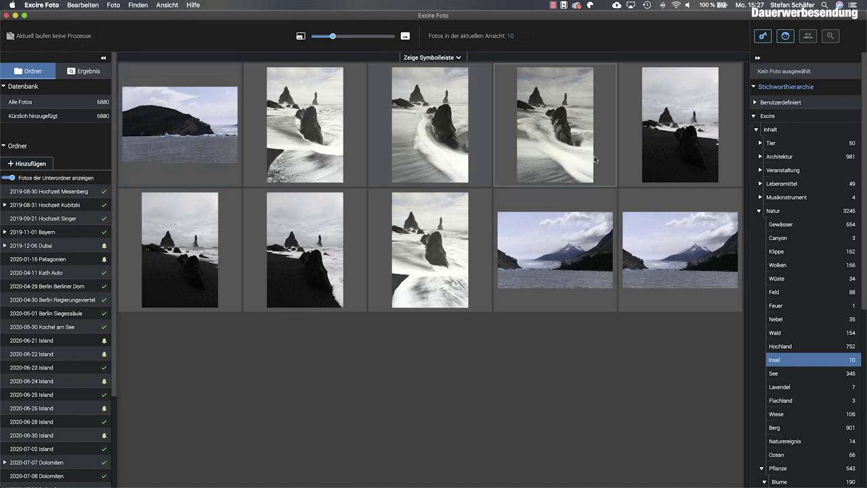
Step: Filter to the 106 Wiese photos and scroll through the Dolomites meadow and mountain scenes
click(803, 414)
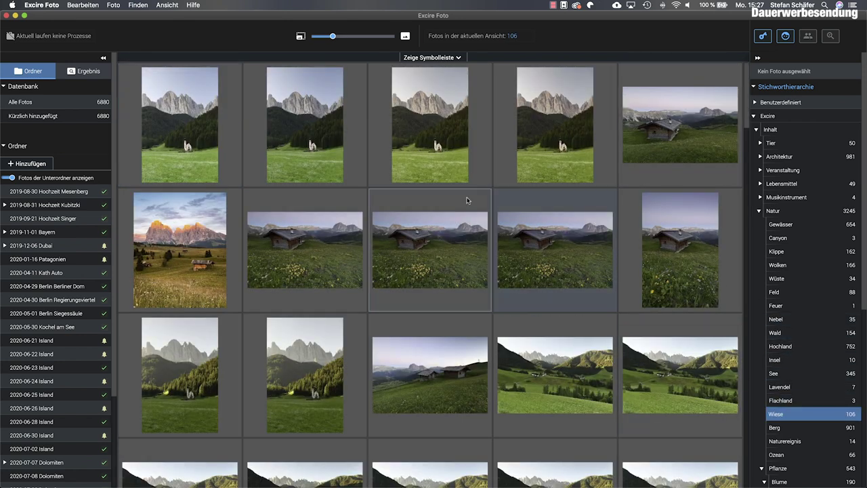
scroll(620, 301, down, 2)
scroll(614, 309, down, 3)
scroll(615, 308, down, 3)
scroll(614, 308, down, 3)
scroll(615, 308, down, 3)
scroll(615, 309, down, 3)
scroll(615, 309, down, 3)
scroll(614, 308, down, 3)
scroll(614, 309, down, 3)
scroll(614, 308, down, 3)
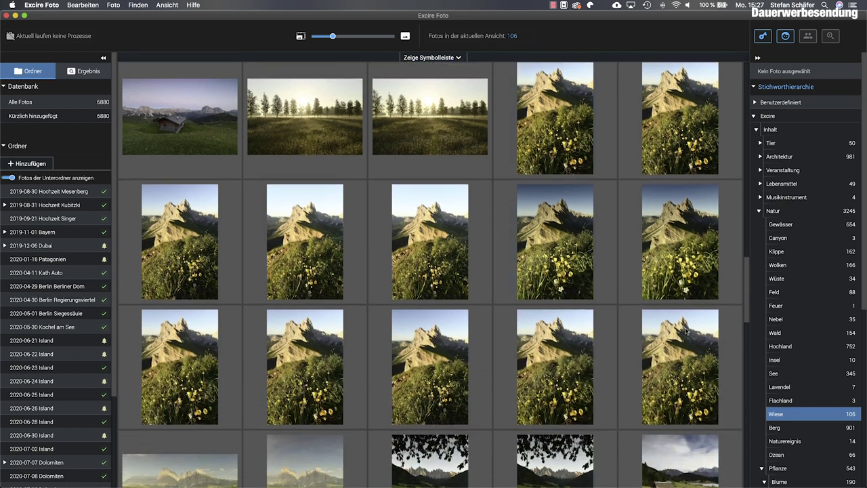
scroll(803, 387, down, 2)
scroll(805, 393, down, 1)
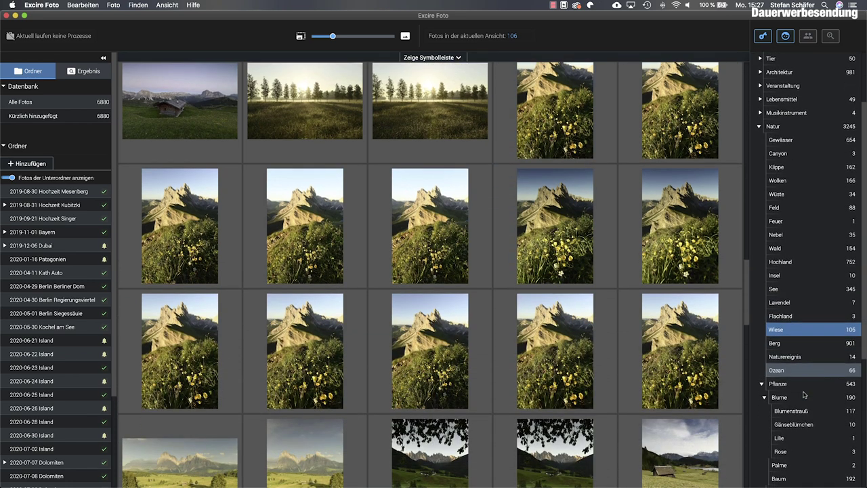
scroll(803, 393, down, 1)
Step: Check the Blumenstrauß, Gänseblümchen and Palme results and view the heart banner photo full size
click(794, 391)
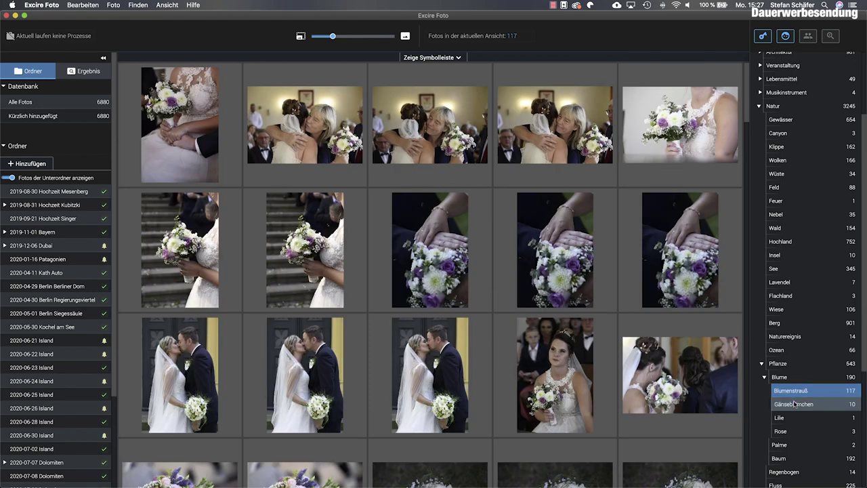
click(796, 405)
mouse_move(681, 250)
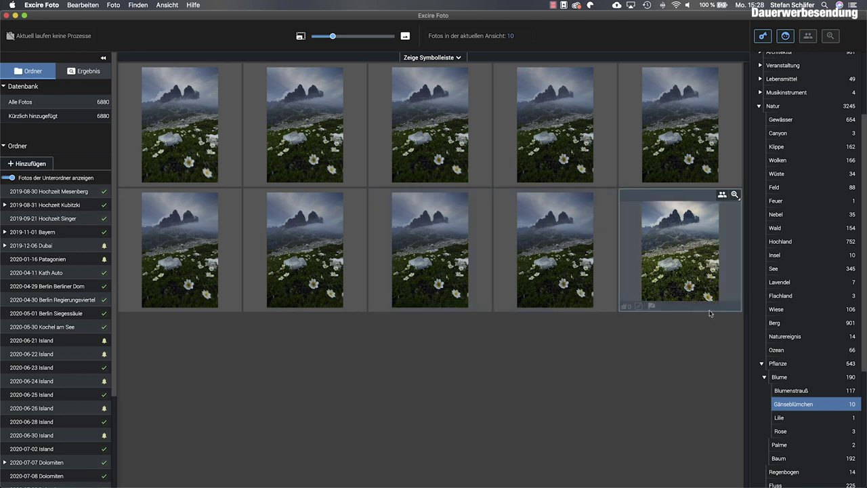
click(803, 448)
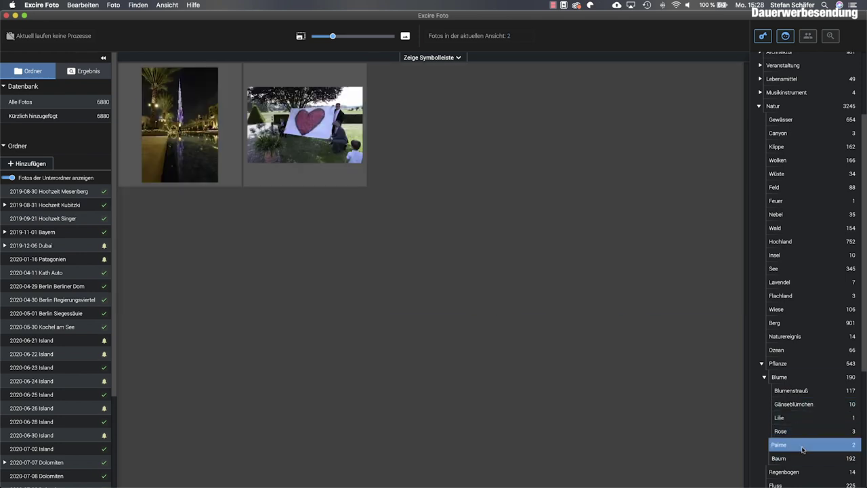
mouse_move(305, 125)
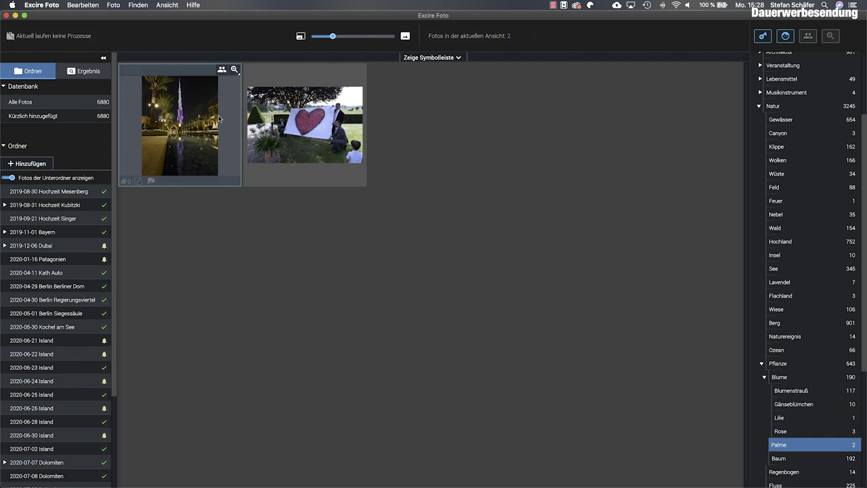
double_click(273, 143)
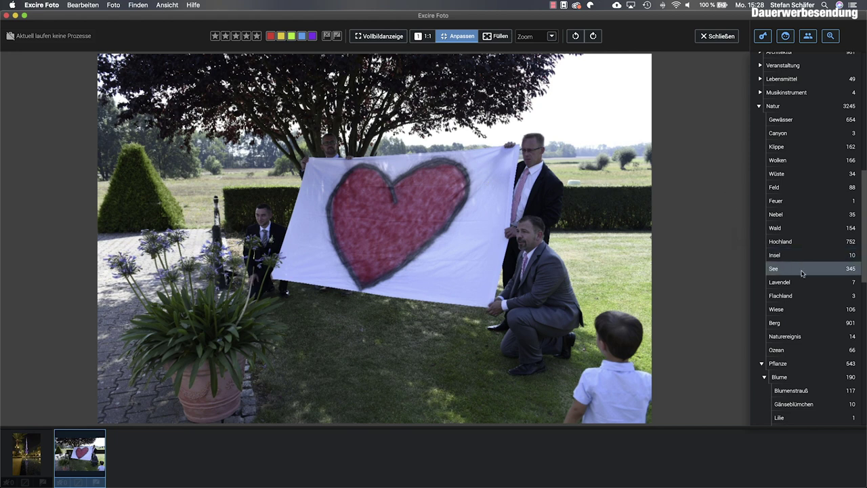
scroll(802, 273, down, 1)
scroll(802, 273, down, 10)
scroll(802, 273, down, 6)
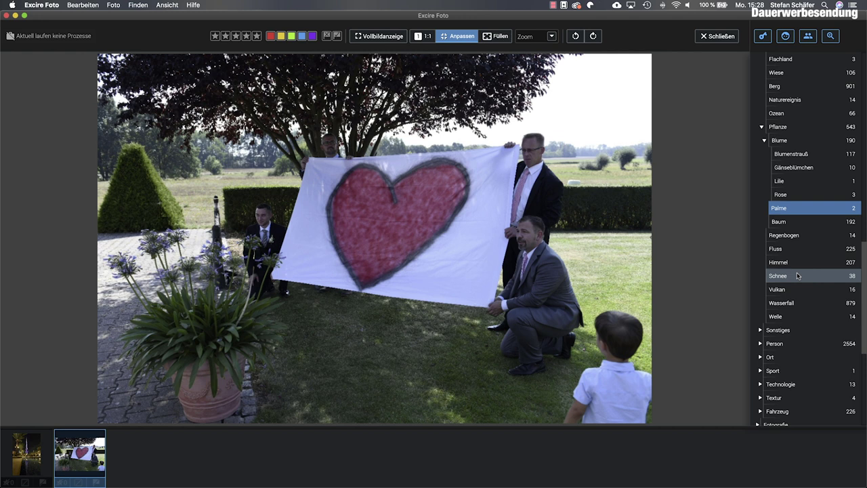
Step: Filter to the 38 Schnee photos and scroll through the ice and snowy peak scenes
click(797, 276)
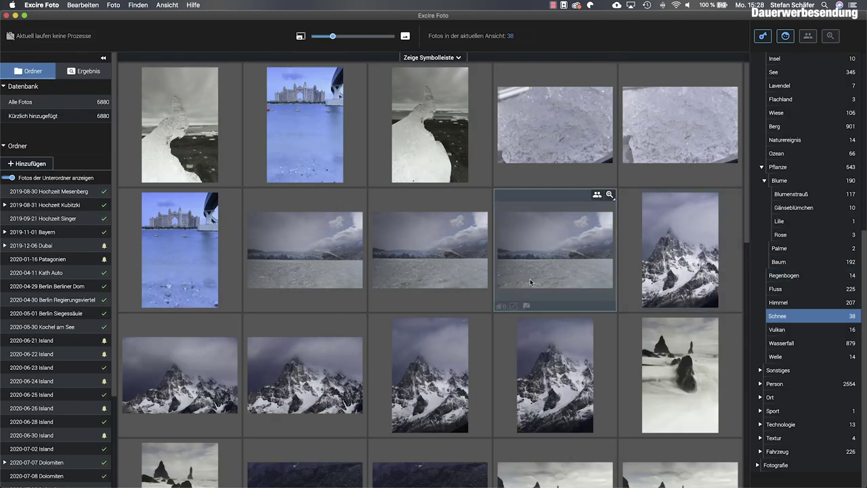
scroll(609, 278, down, 3)
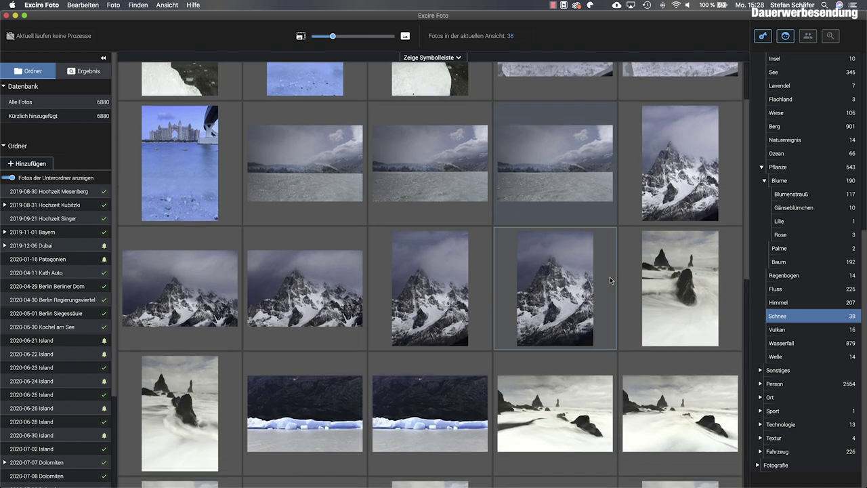
scroll(610, 281, down, 4)
scroll(606, 281, down, 4)
scroll(600, 281, down, 2)
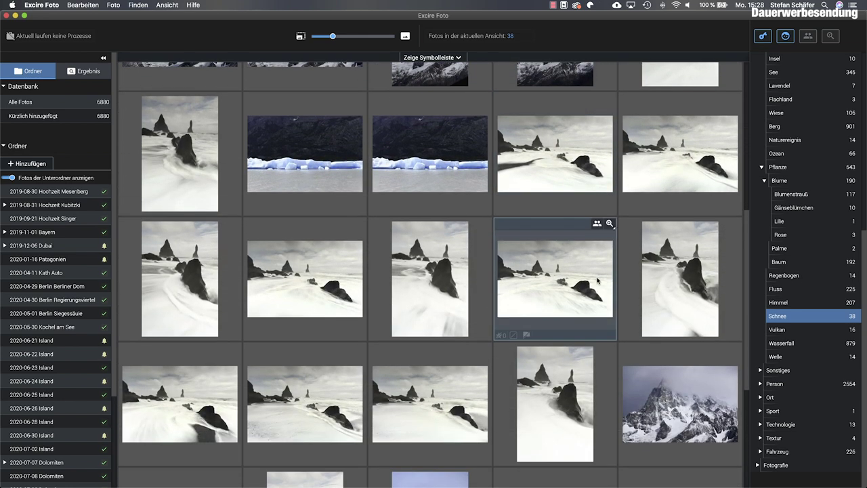
Step: Show all Person-tagged photos and expand the subcategories under Person
click(837, 385)
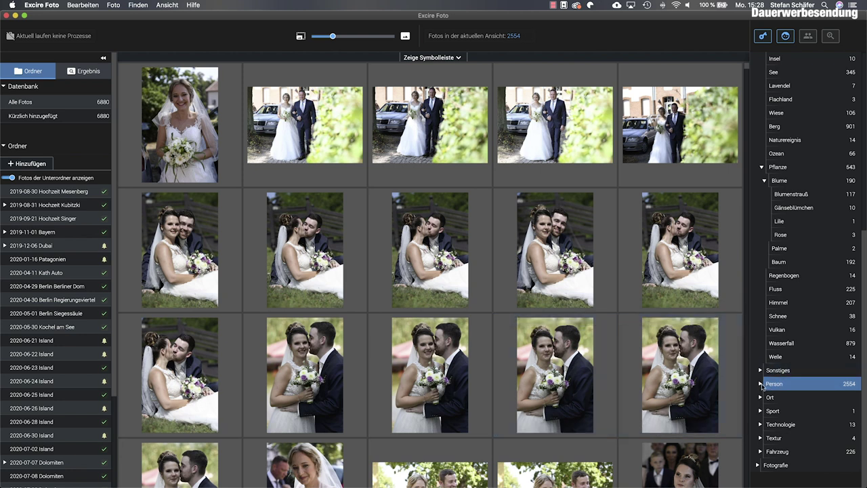
scroll(605, 305, down, 3)
scroll(604, 306, down, 5)
scroll(604, 306, down, 5)
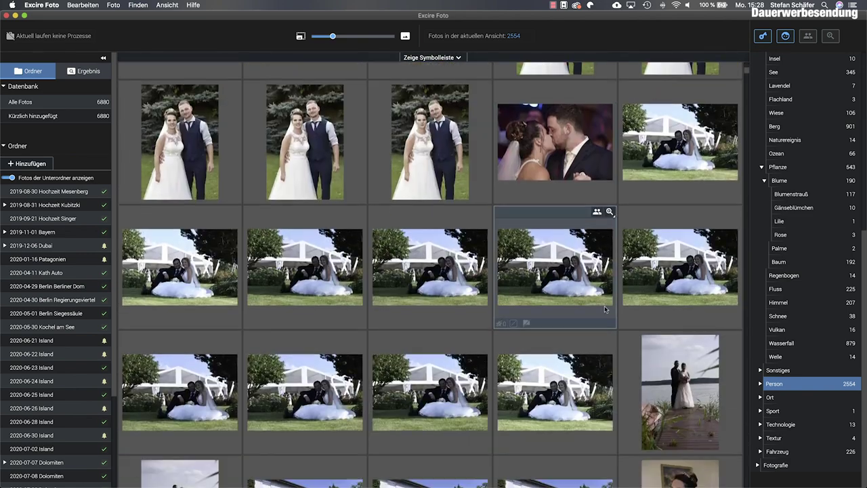
scroll(604, 305, down, 5)
click(761, 383)
scroll(792, 390, down, 2)
scroll(791, 393, down, 2)
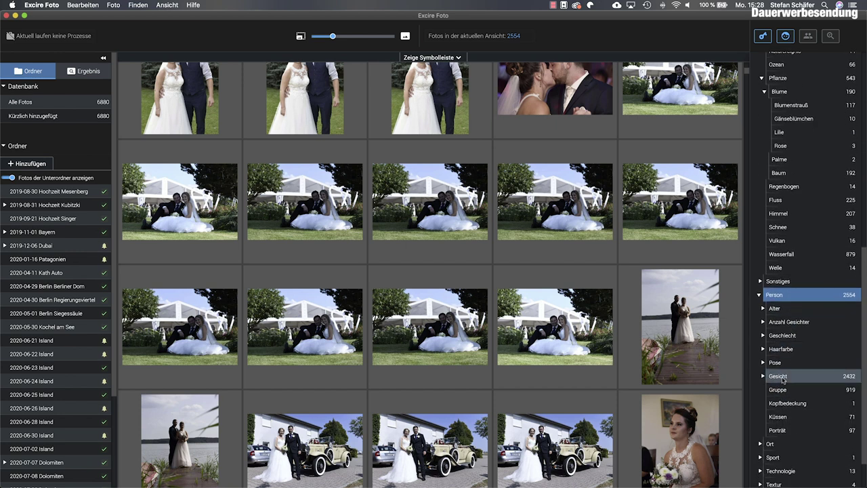
Step: Filter to the 919 Gruppe photos and scroll through the wedding-party group shots
click(783, 390)
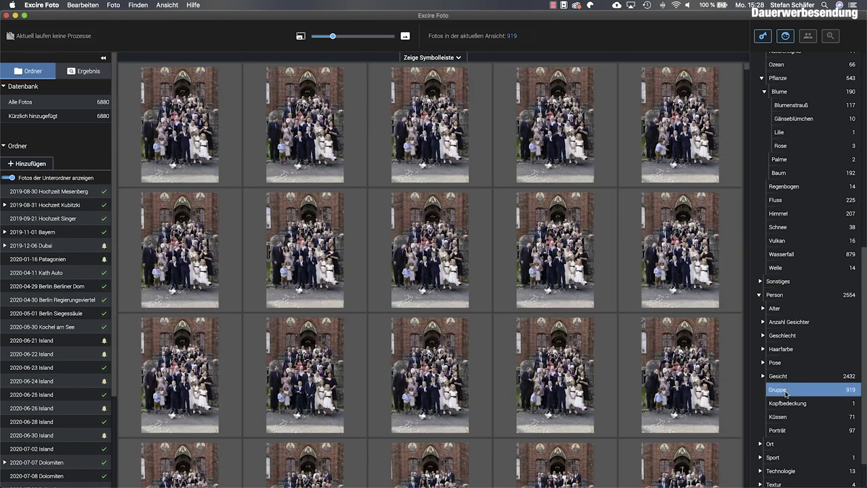
scroll(564, 350, down, 2)
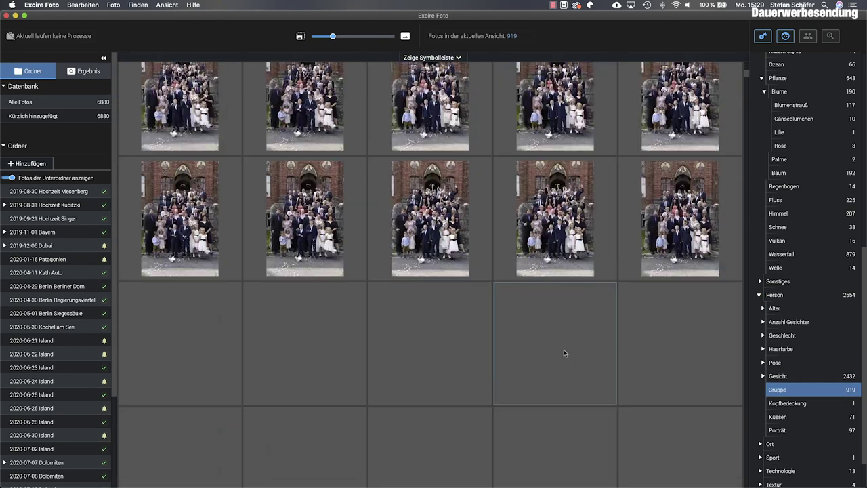
scroll(564, 350, down, 2)
scroll(564, 352, down, 5)
scroll(564, 353, down, 5)
scroll(565, 352, down, 5)
scroll(565, 352, down, 5)
scroll(564, 353, down, 5)
scroll(565, 353, down, 5)
scroll(564, 352, down, 5)
scroll(565, 353, down, 5)
scroll(564, 352, down, 5)
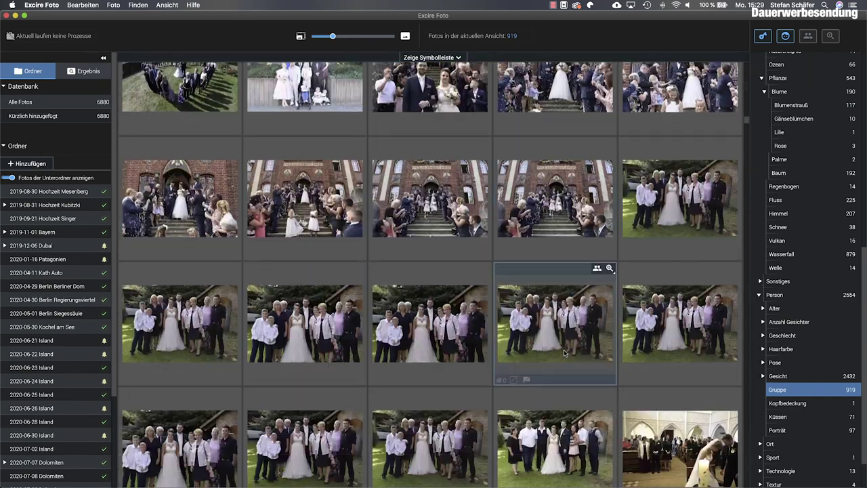
scroll(564, 352, down, 3)
scroll(564, 352, down, 3)
scroll(565, 353, down, 3)
scroll(564, 352, down, 3)
scroll(565, 352, down, 2)
scroll(565, 353, down, 4)
scroll(564, 351, down, 1)
scroll(564, 350, down, 5)
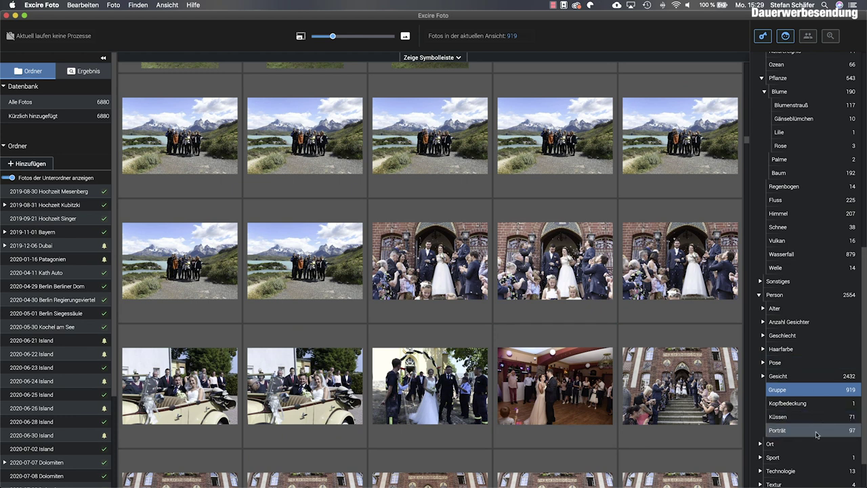
Step: Filter the library to the Küssen photos and scroll through them
click(797, 417)
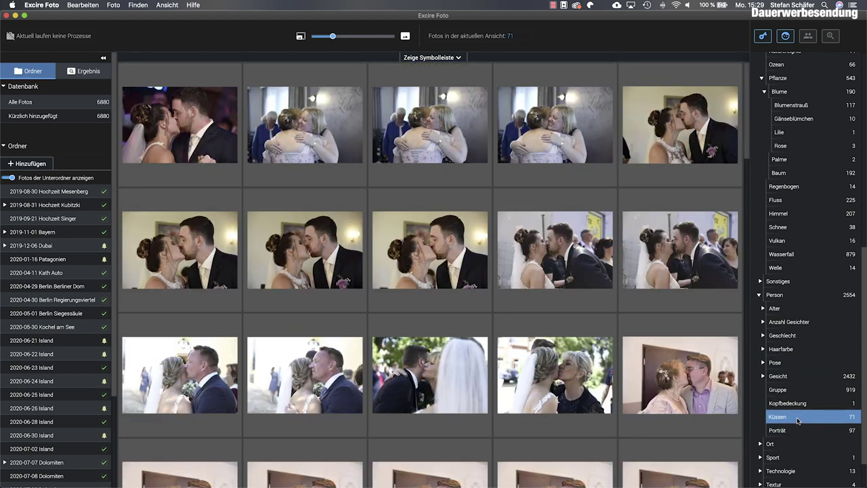
mouse_move(305, 250)
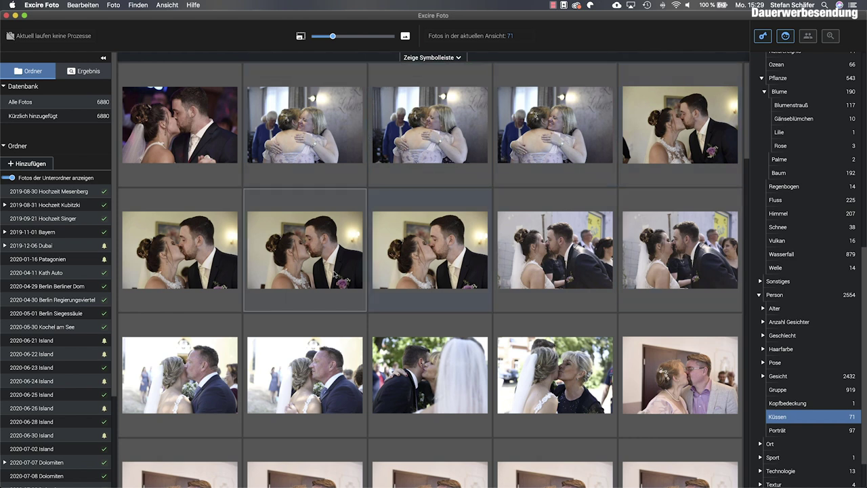
scroll(246, 291, down, 3)
scroll(246, 302, down, 2)
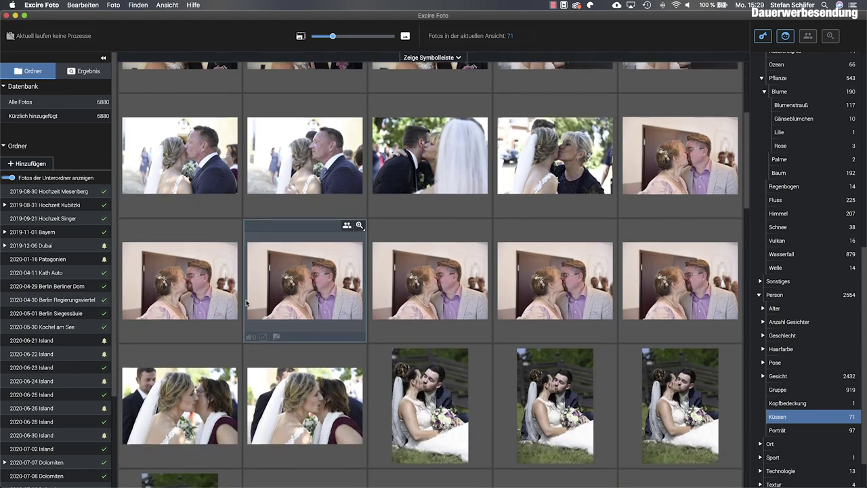
scroll(247, 303, down, 2)
scroll(284, 301, down, 1)
scroll(325, 300, down, 2)
scroll(359, 299, down, 1)
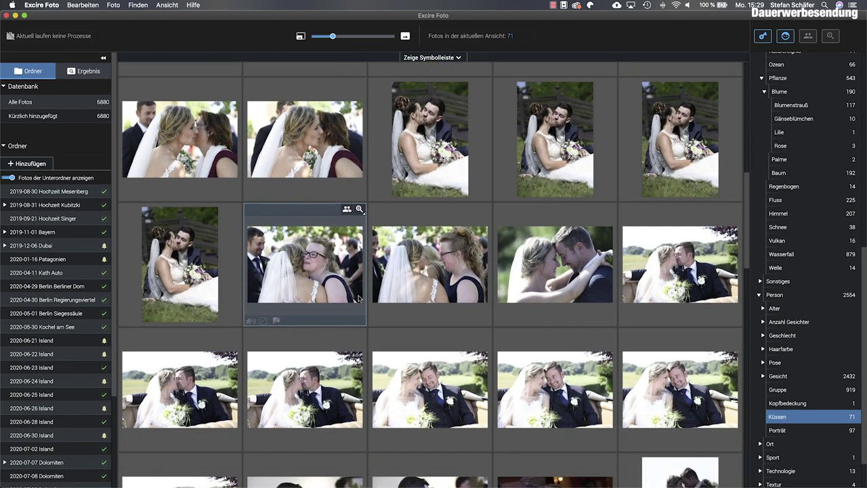
scroll(360, 299, down, 2)
scroll(360, 299, down, 2)
scroll(421, 271, down, 1)
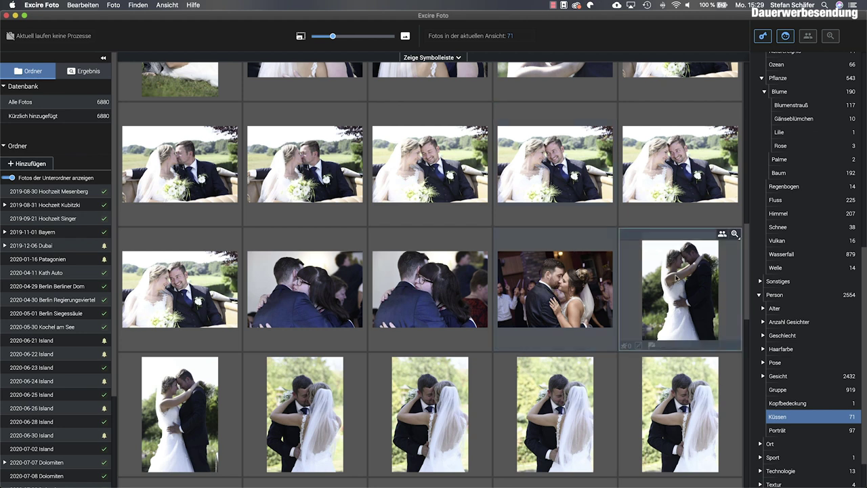
Step: Filter to the 97 Porträt photos and collapse the Natur and Person keyword branches
click(833, 431)
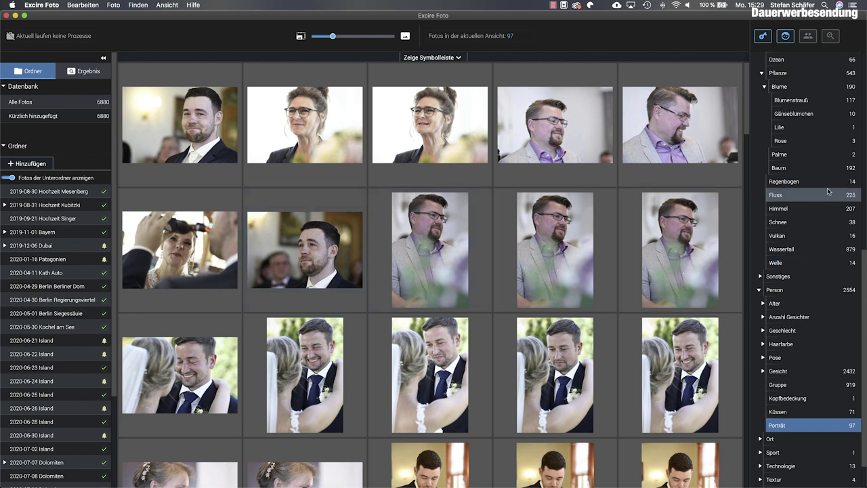
scroll(814, 226, up, 10)
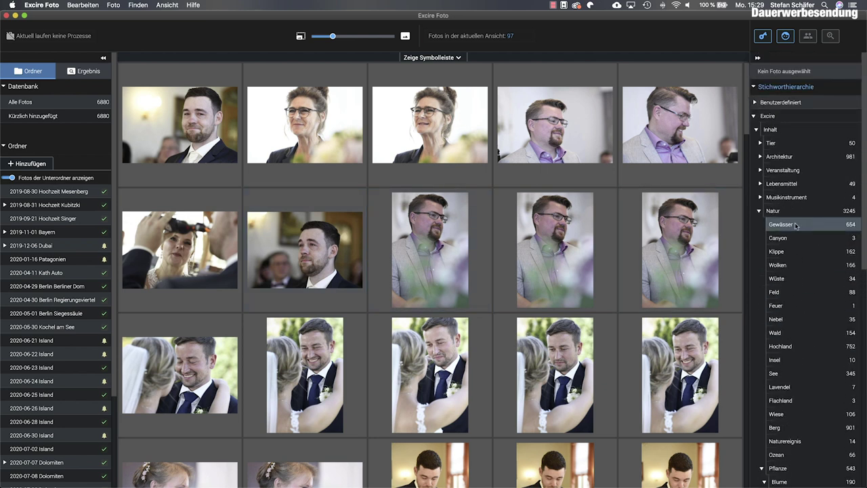
click(758, 213)
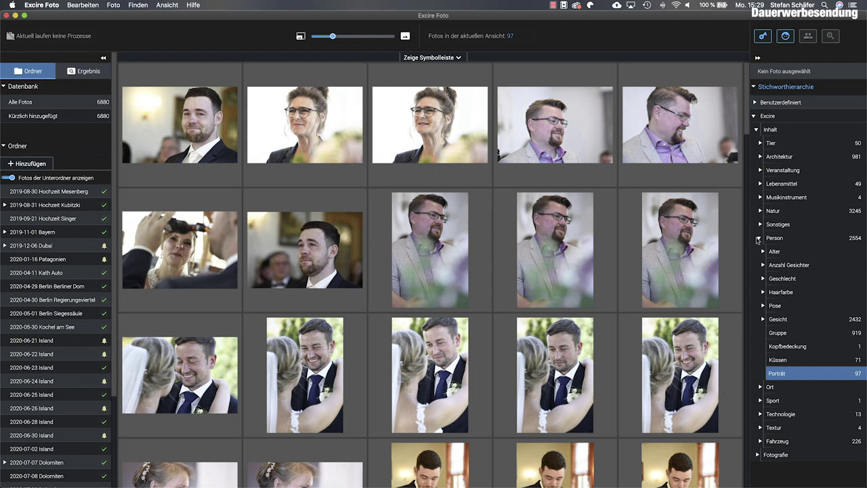
click(759, 239)
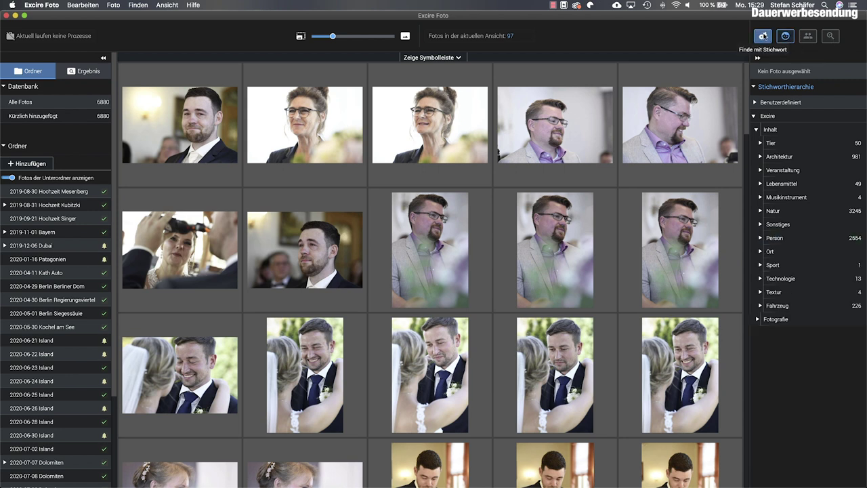
Step: Run a keyword search for Ungesättigt plus Dunkel and browse the 100 dark results
click(763, 38)
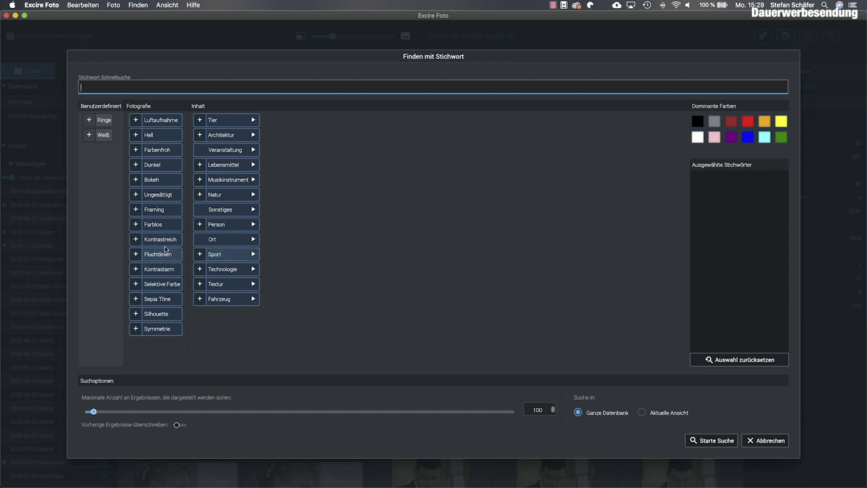
click(158, 195)
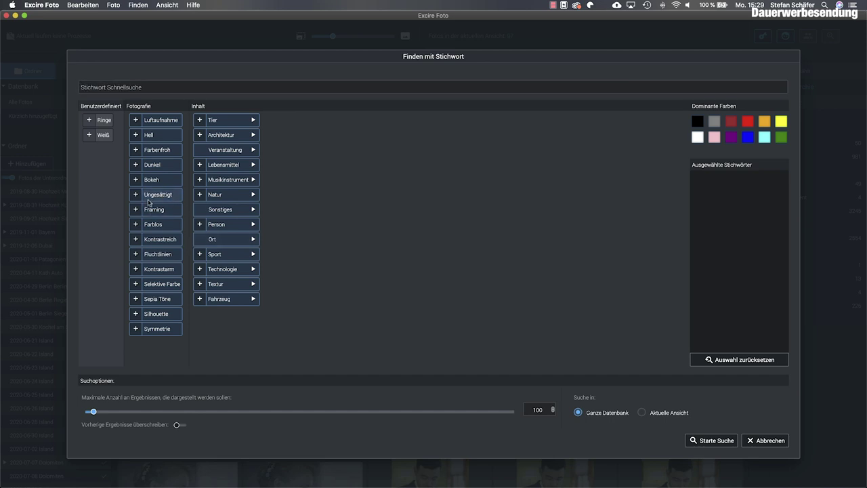
click(136, 194)
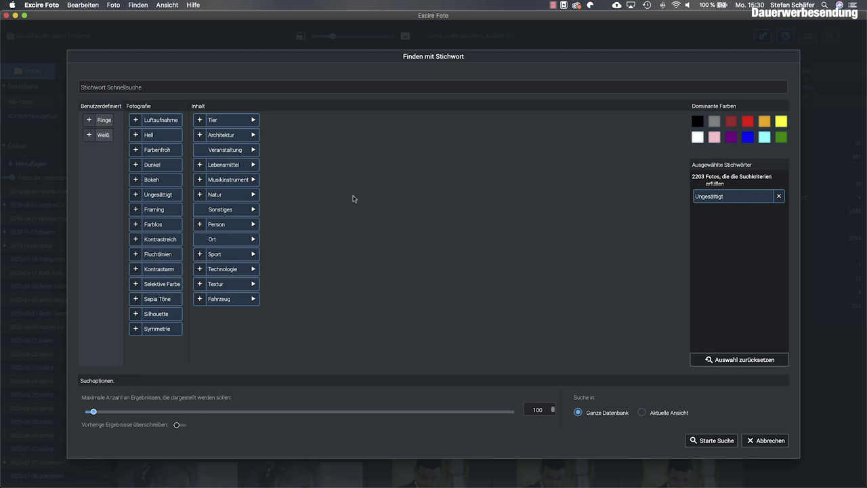
click(136, 165)
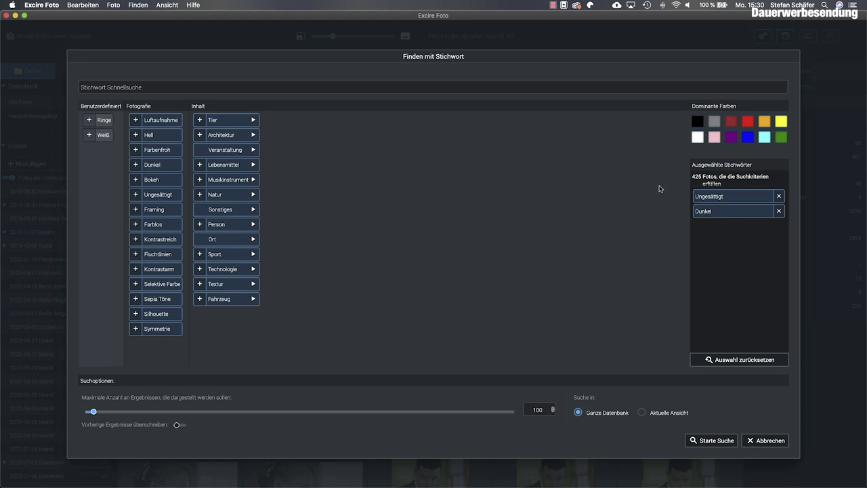
click(726, 443)
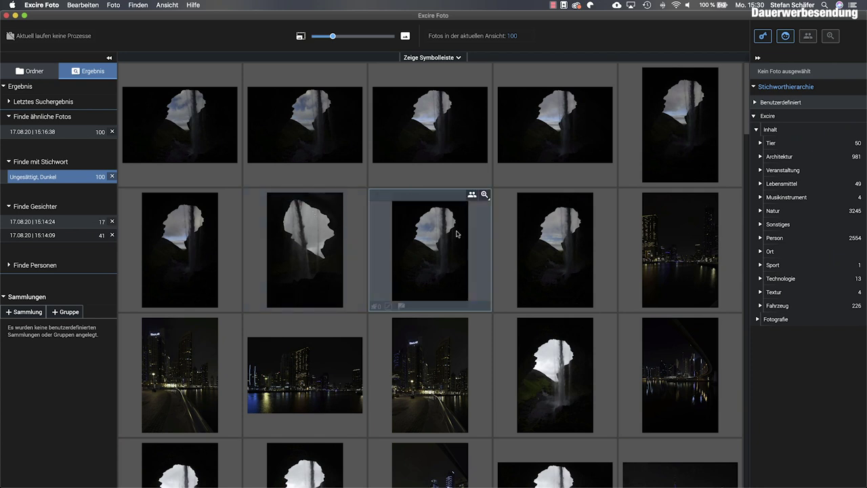
scroll(457, 234, down, 3)
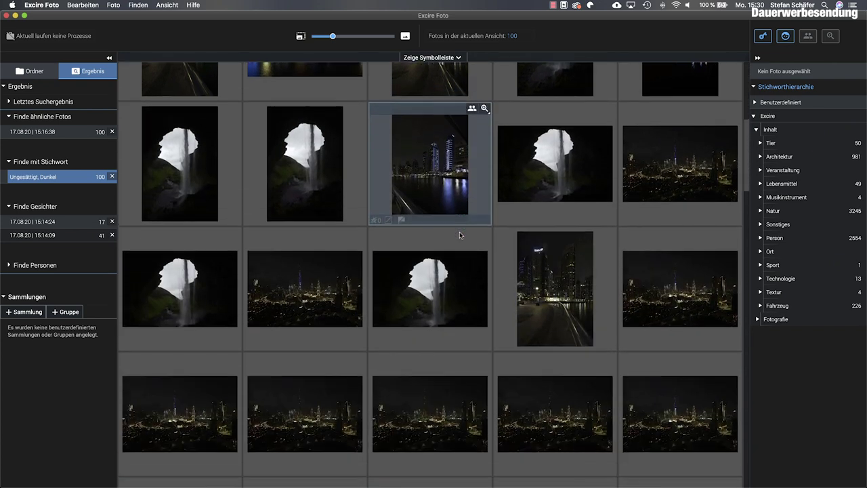
scroll(460, 232, down, 2)
scroll(459, 233, down, 3)
scroll(459, 234, down, 2)
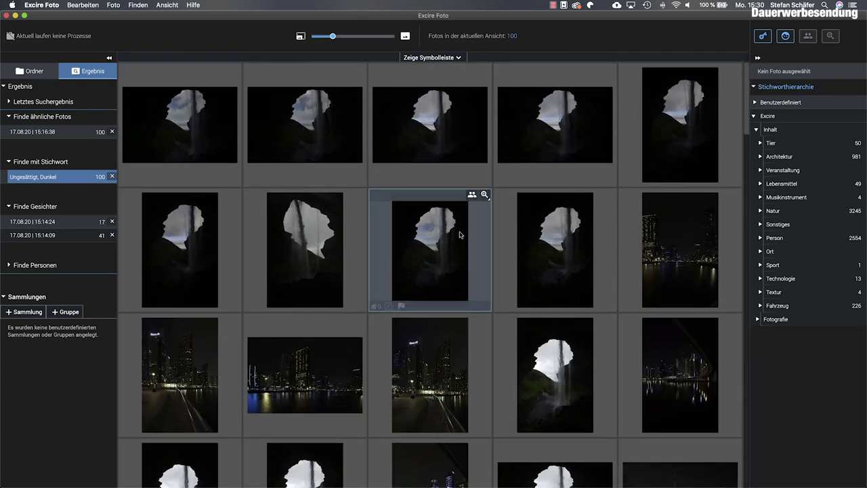
Step: Run a face search for smiling adult male portraits, returning 17 photos
click(786, 37)
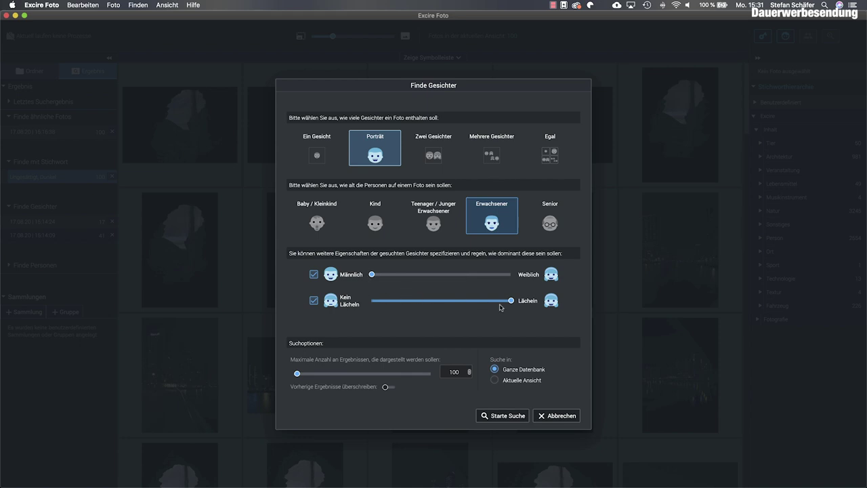
click(505, 415)
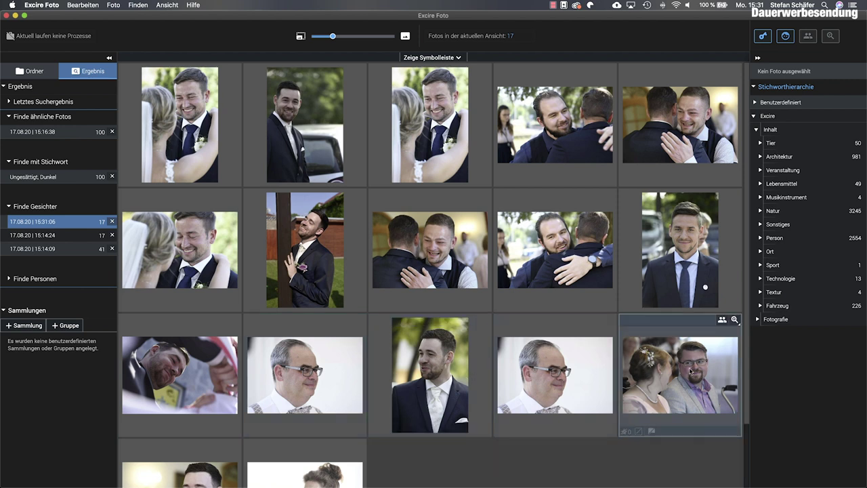
scroll(468, 330, down, 2)
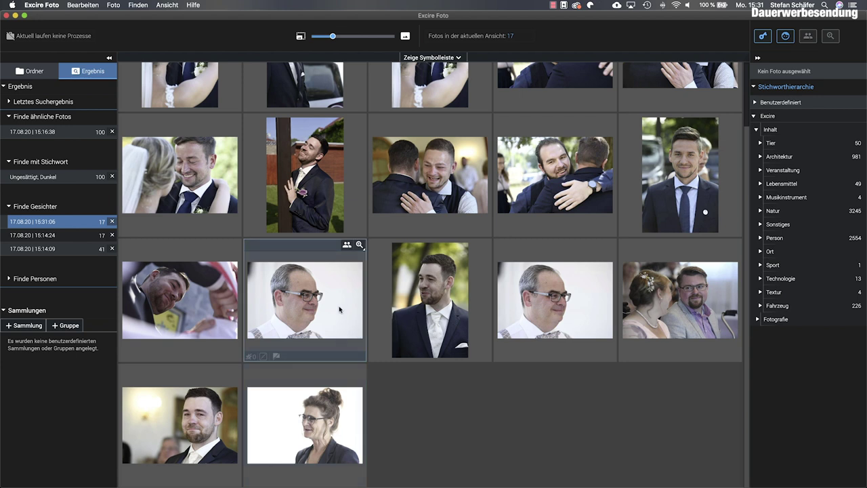
scroll(355, 299, up, 2)
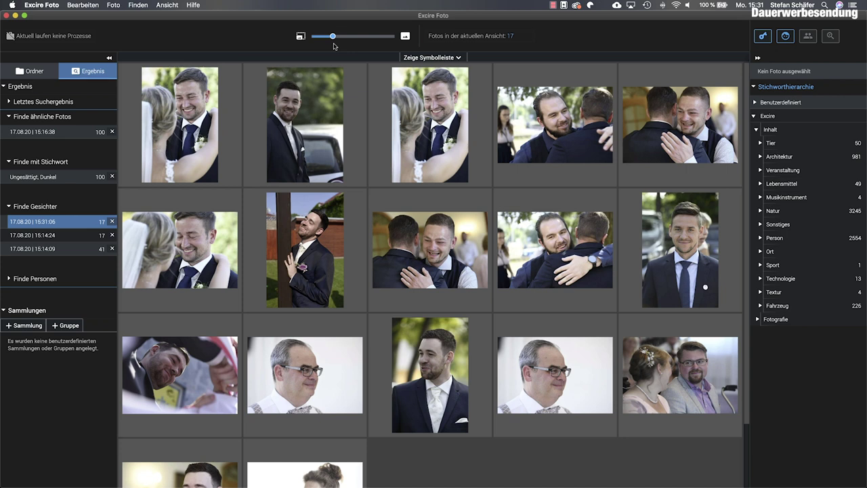
scroll(523, 261, down, 1)
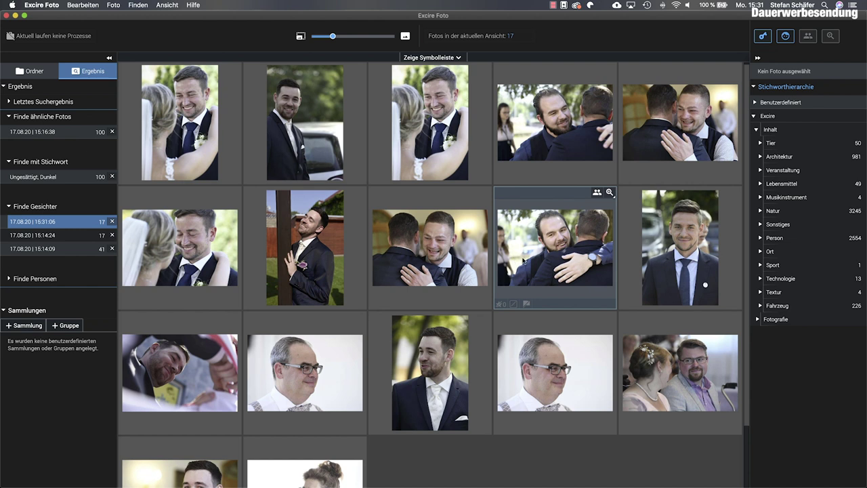
scroll(524, 261, down, 1)
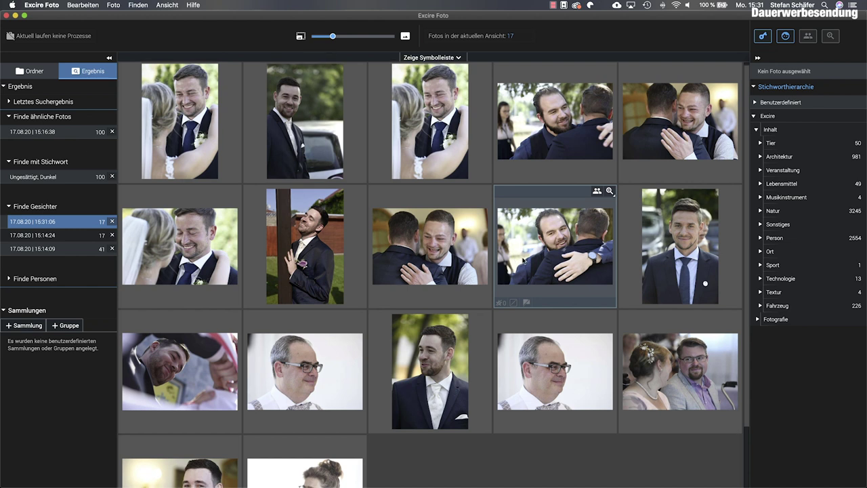